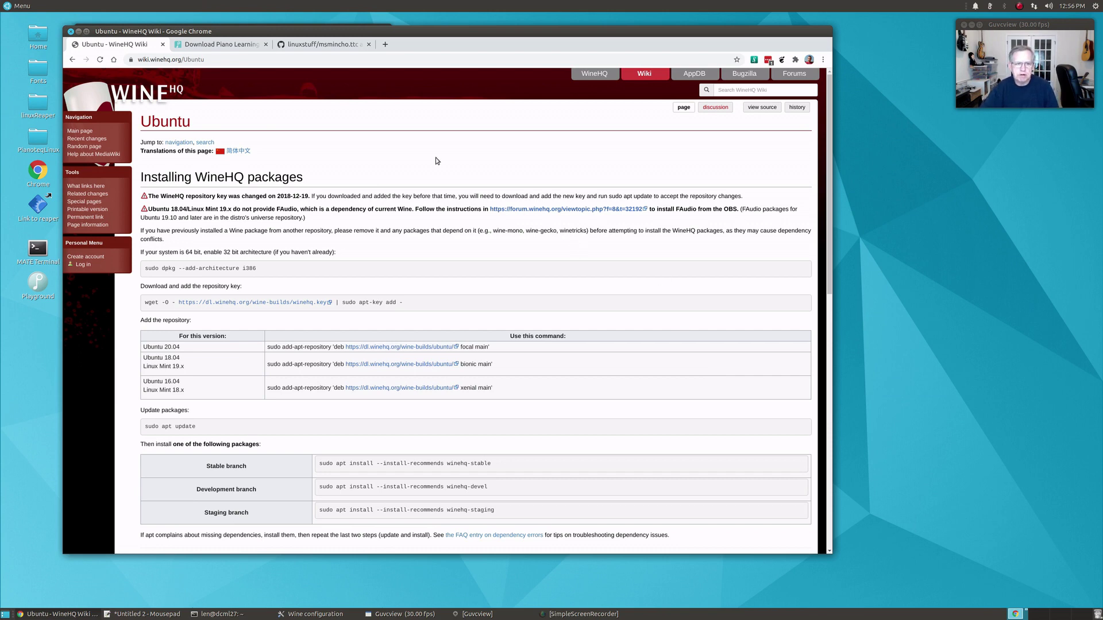
- Start the Windows (msi) download on the Playground Sessions support page, cancel saving Playground.msi and return to the WineHQ Ubuntu page
click(217, 47)
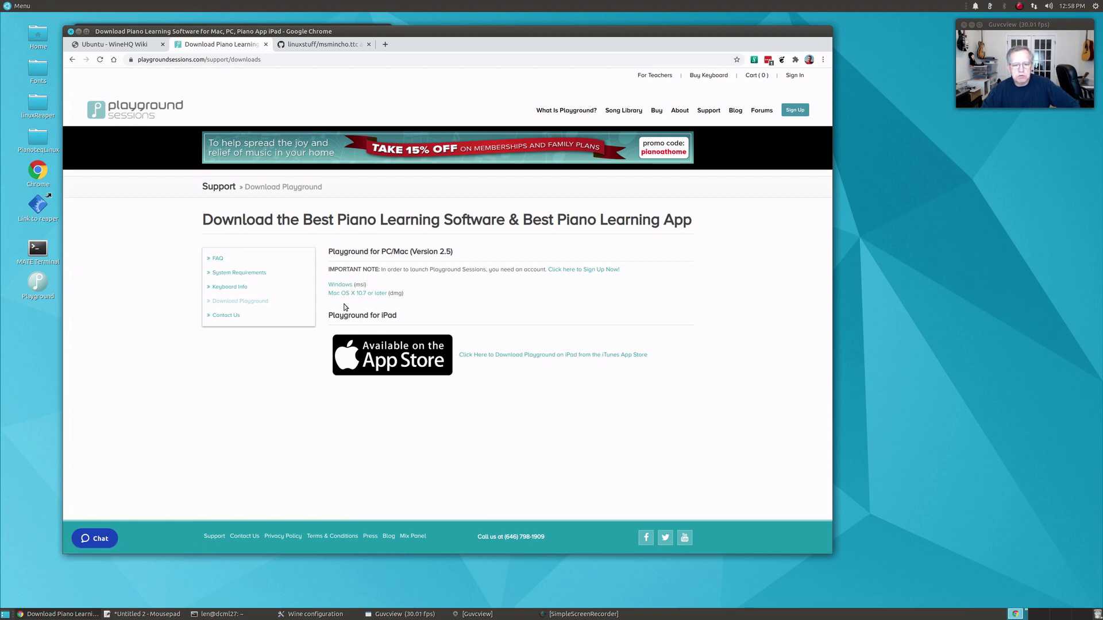
click(341, 285)
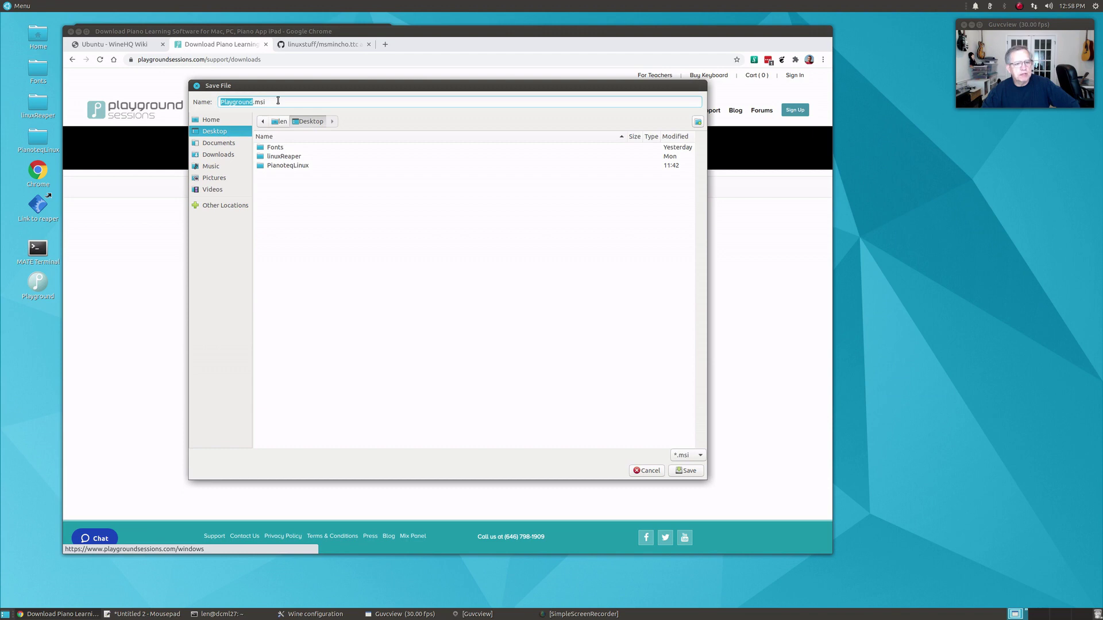
click(648, 471)
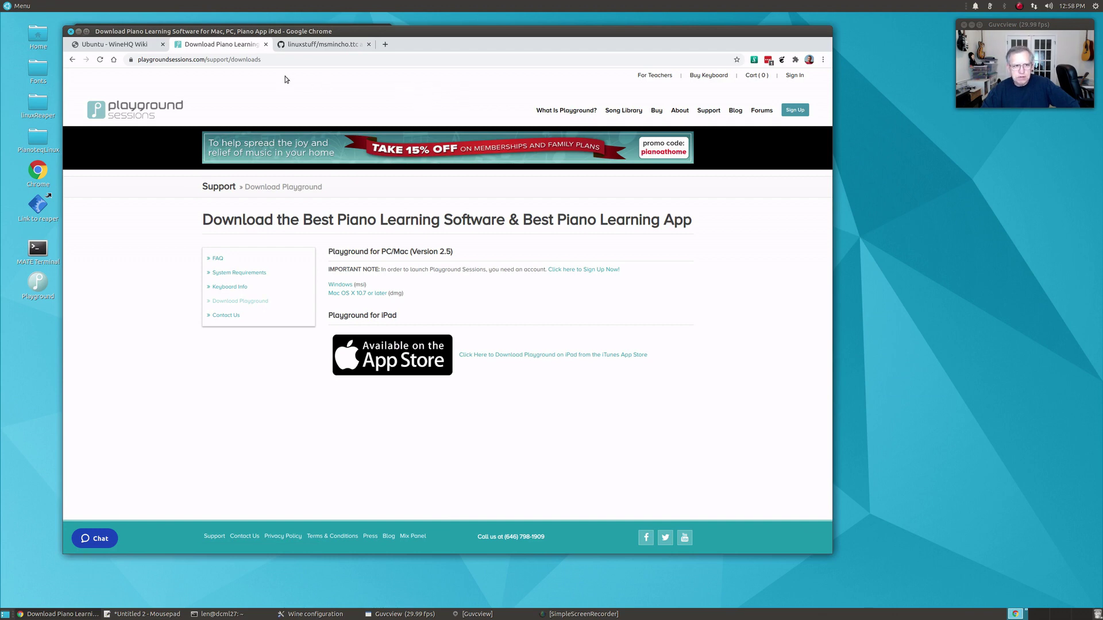
click(130, 44)
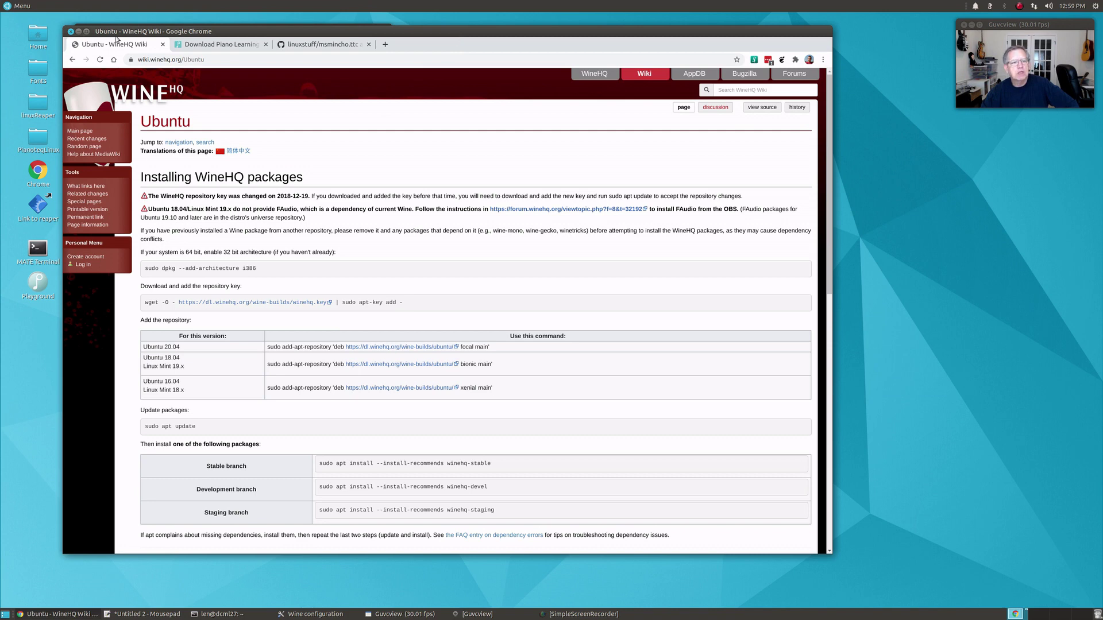
- Minimize the browser and close the already open Wine configuration and terminal windows
click(79, 31)
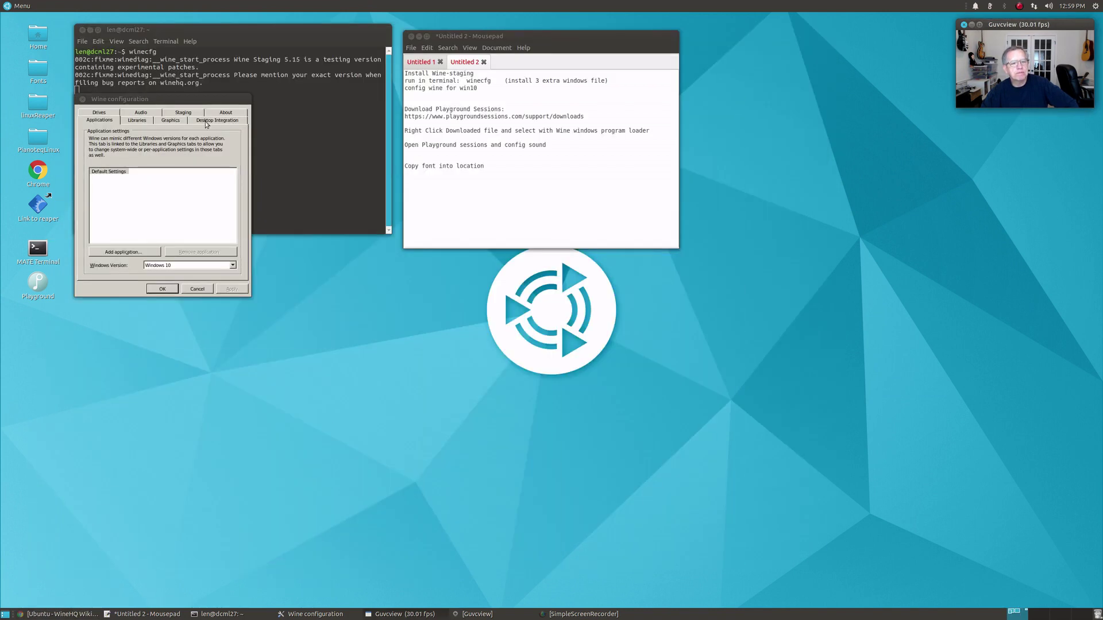
drag(325, 33, 1011, 139)
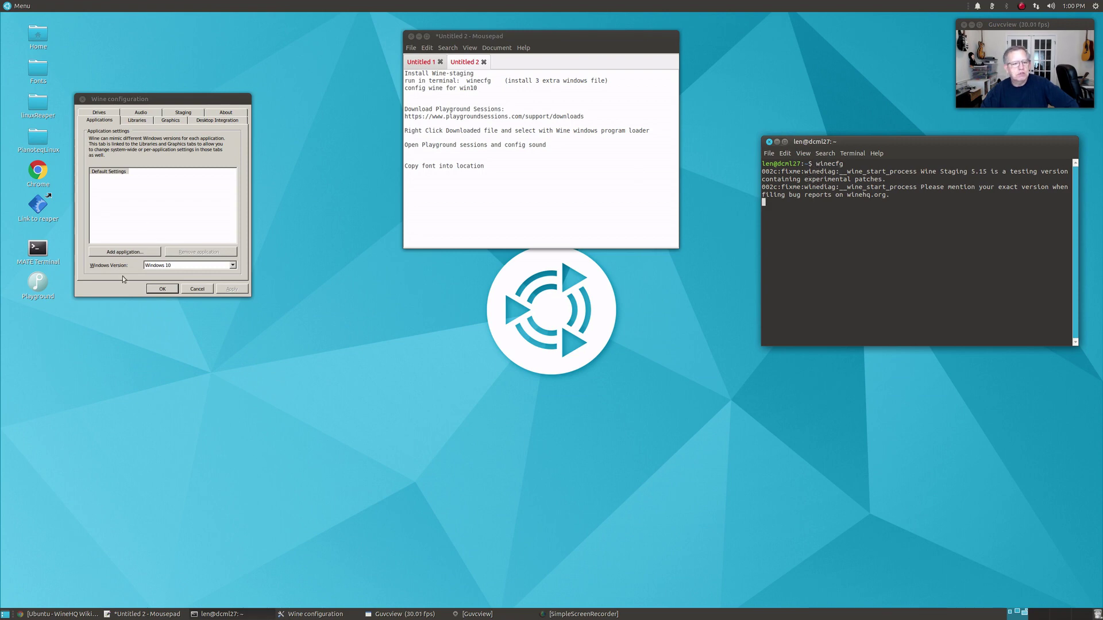
click(197, 288)
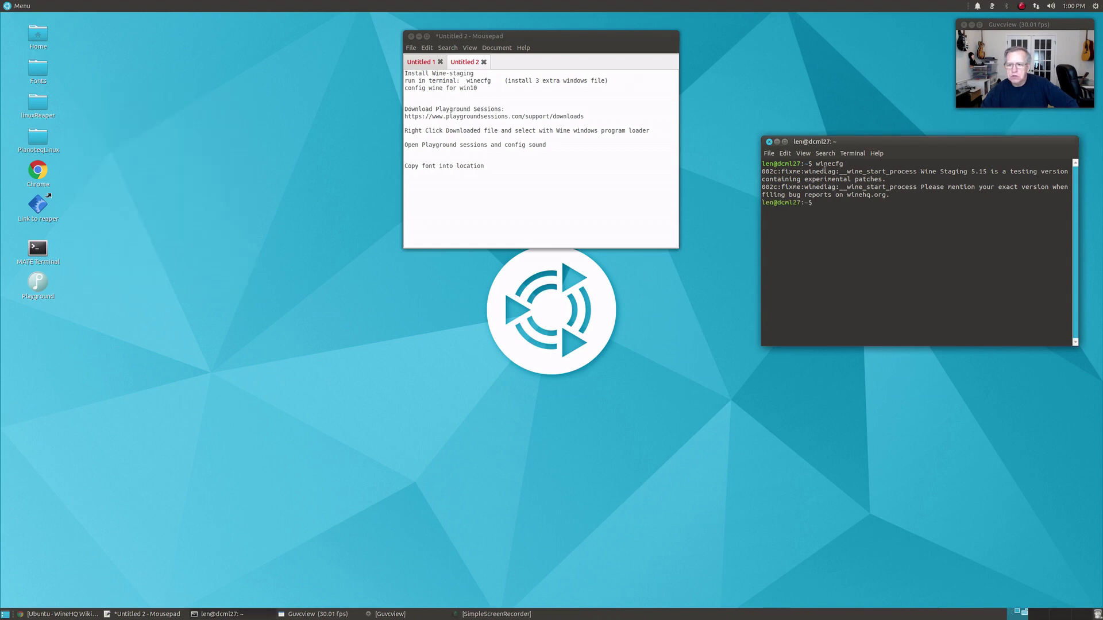
click(770, 142)
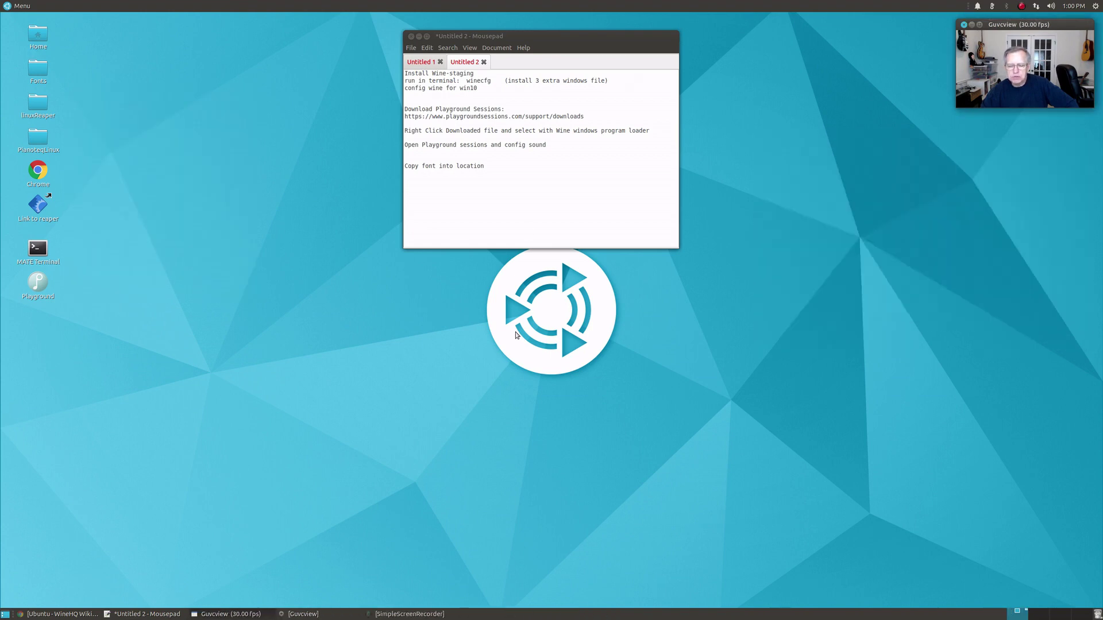
- Launch Wine configuration by running winecfg in a new MATE Terminal
double_click(39, 251)
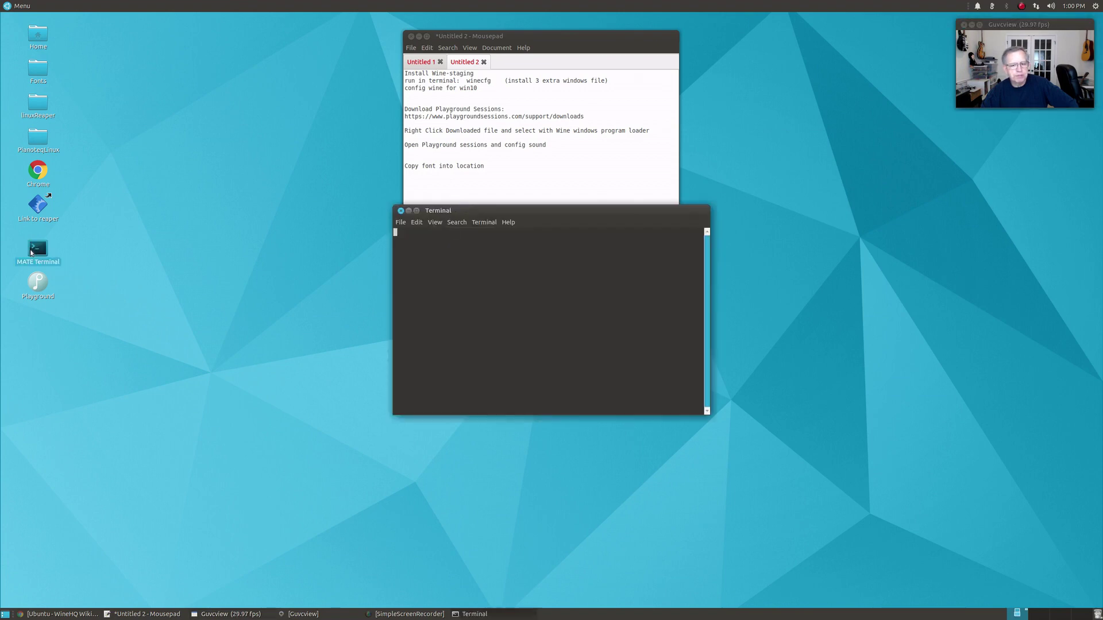
drag(524, 217, 784, 328)
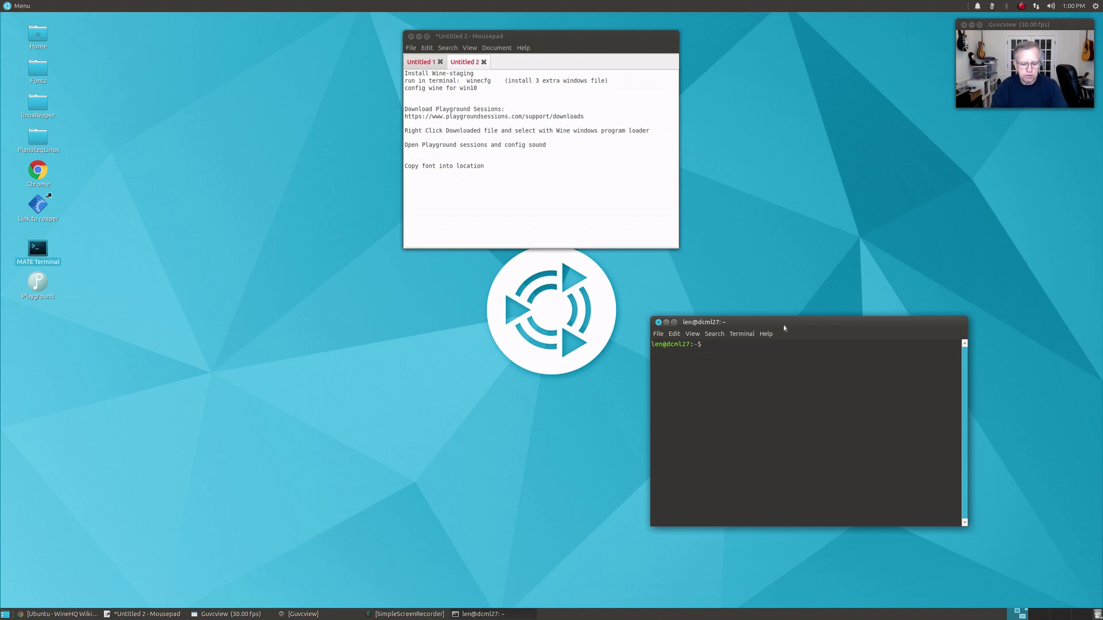
text(winecfg)
key(Return)
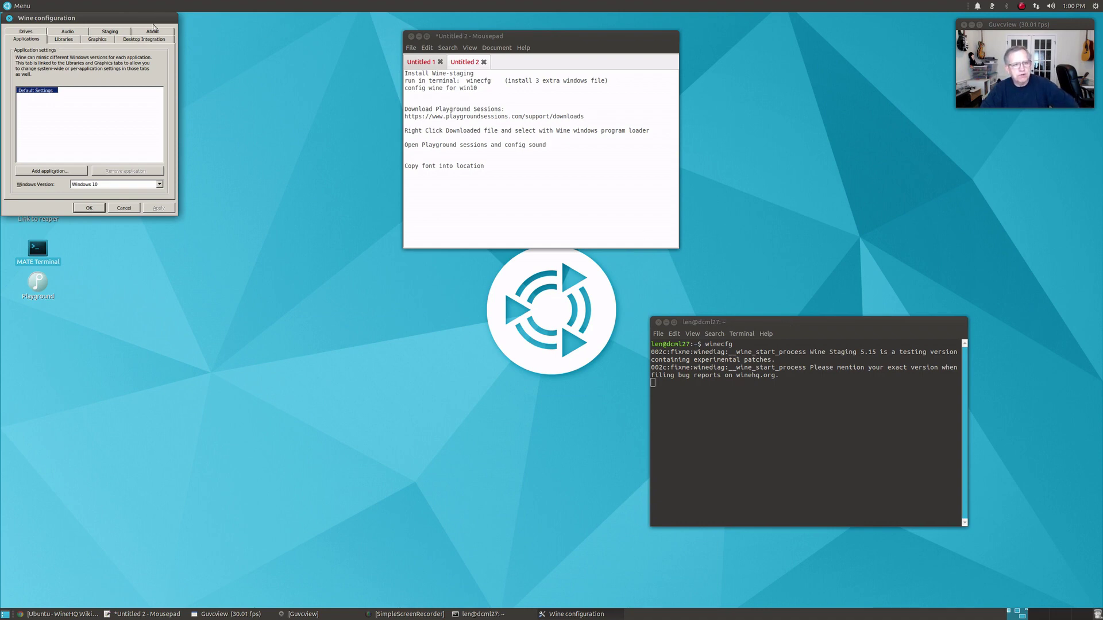
- Set the Windows version in Wine's default settings to Windows 10, apply it, and close the configuration and terminal windows
drag(141, 22, 308, 215)
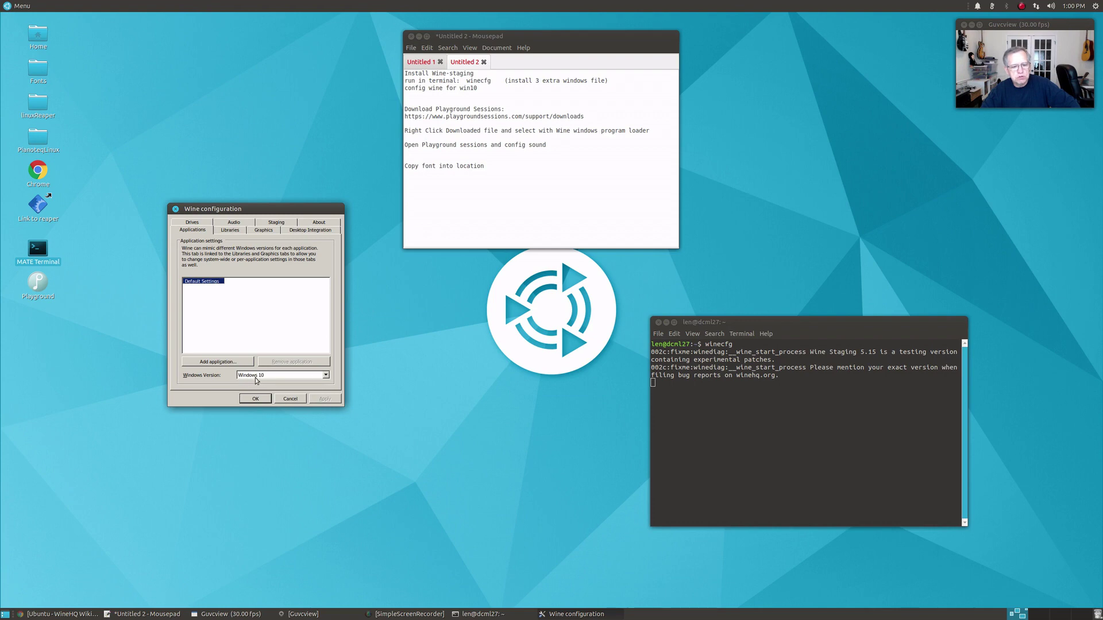
click(326, 376)
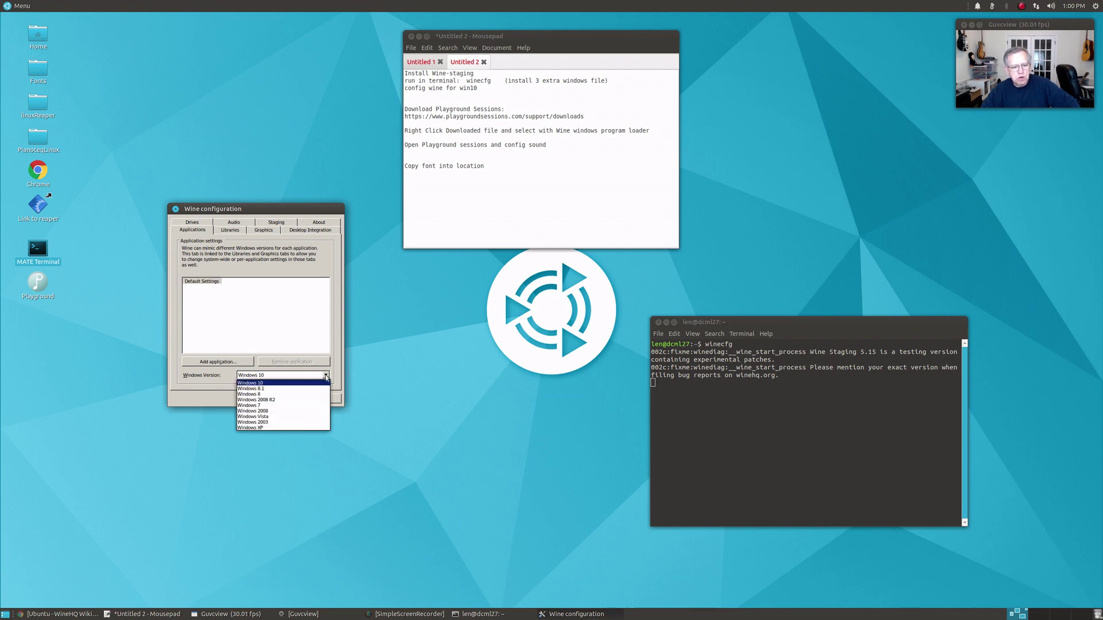
click(267, 383)
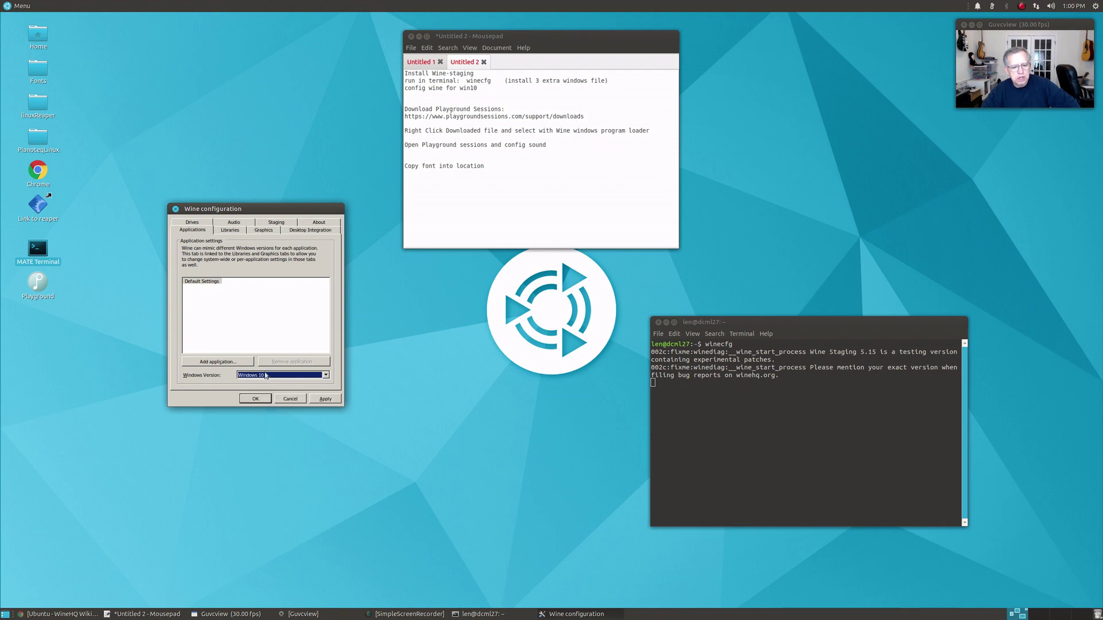
click(326, 399)
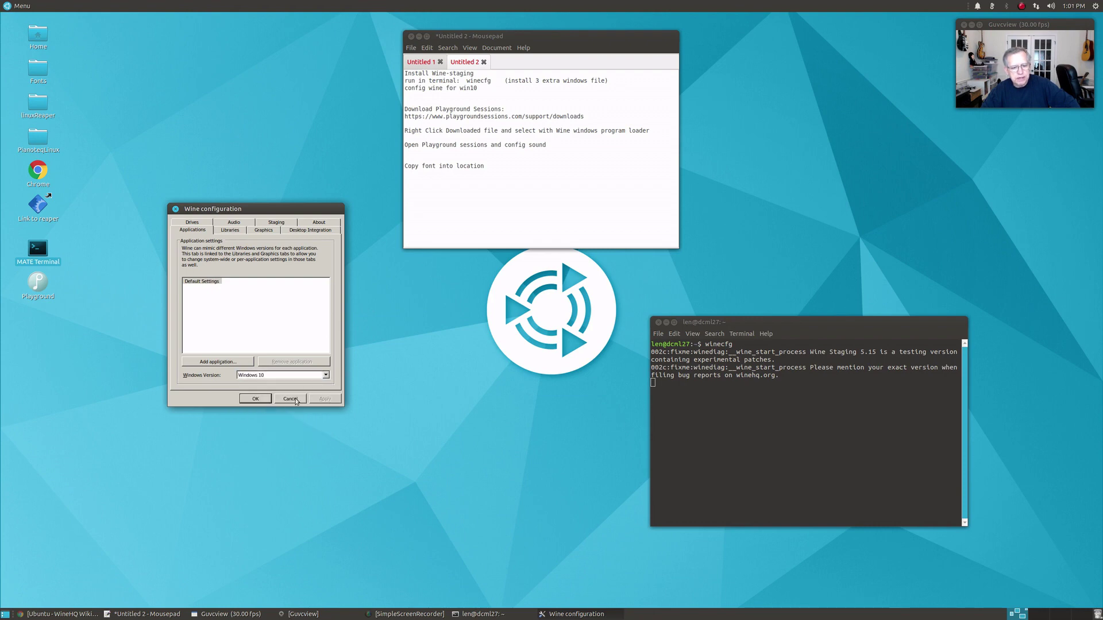
click(255, 399)
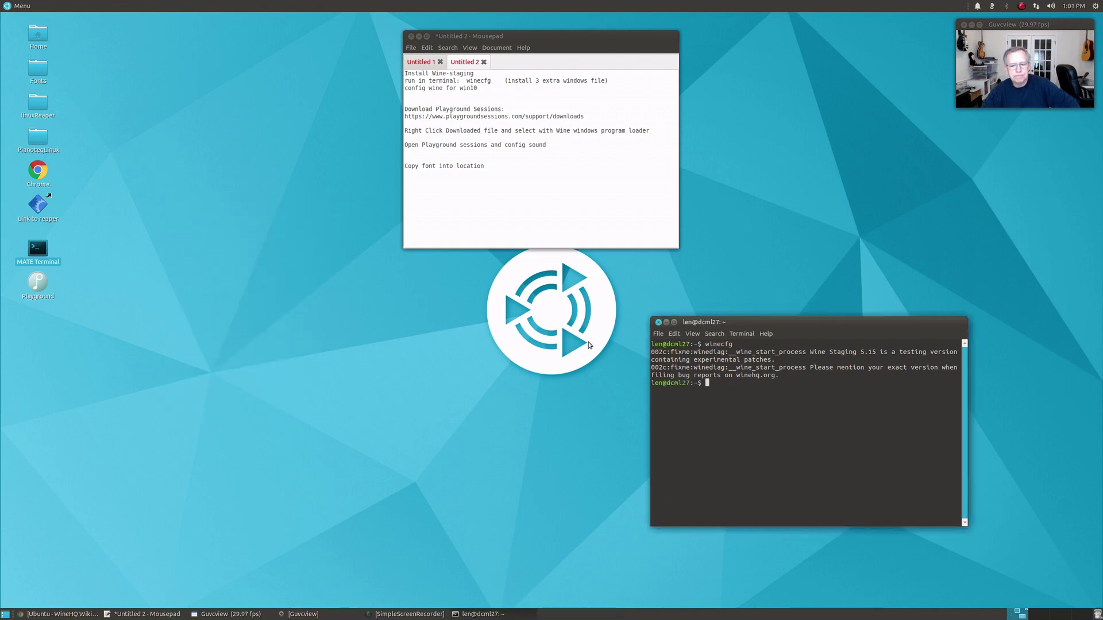
click(658, 322)
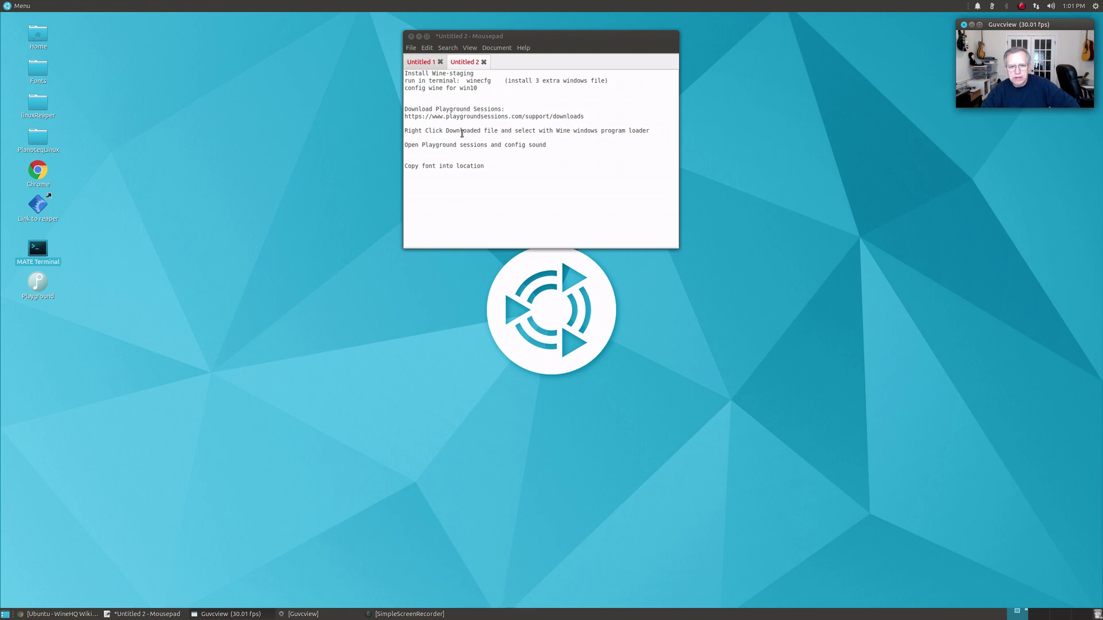
- Look up Playground.msi in the Downloads folder and examine its option for opening with Wine Windows Program Loader
drag(580, 37, 910, 305)
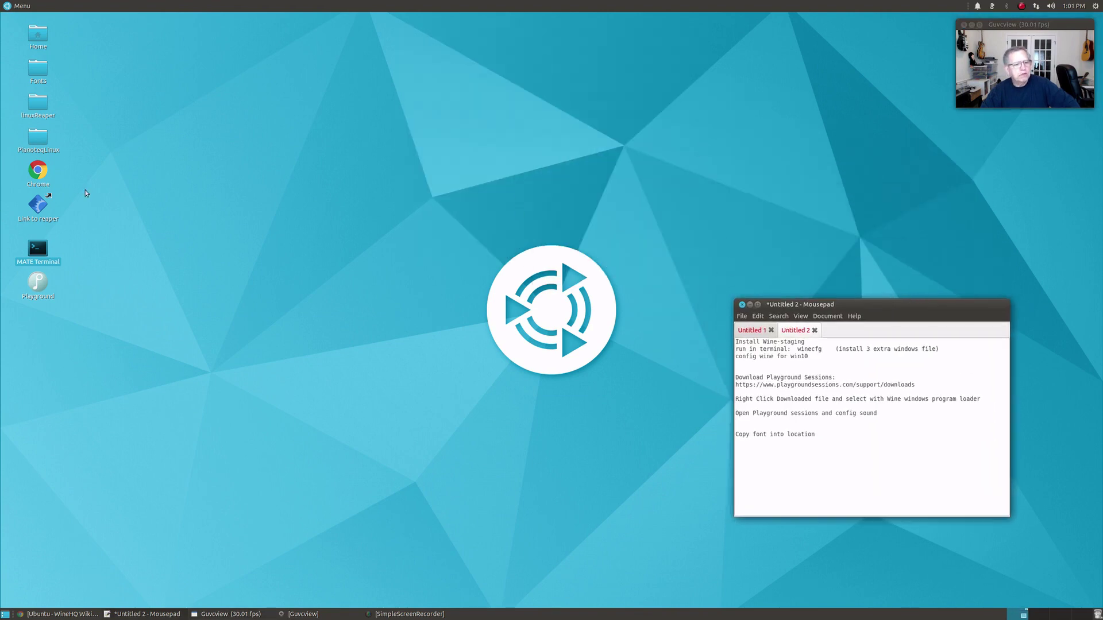
click(81, 249)
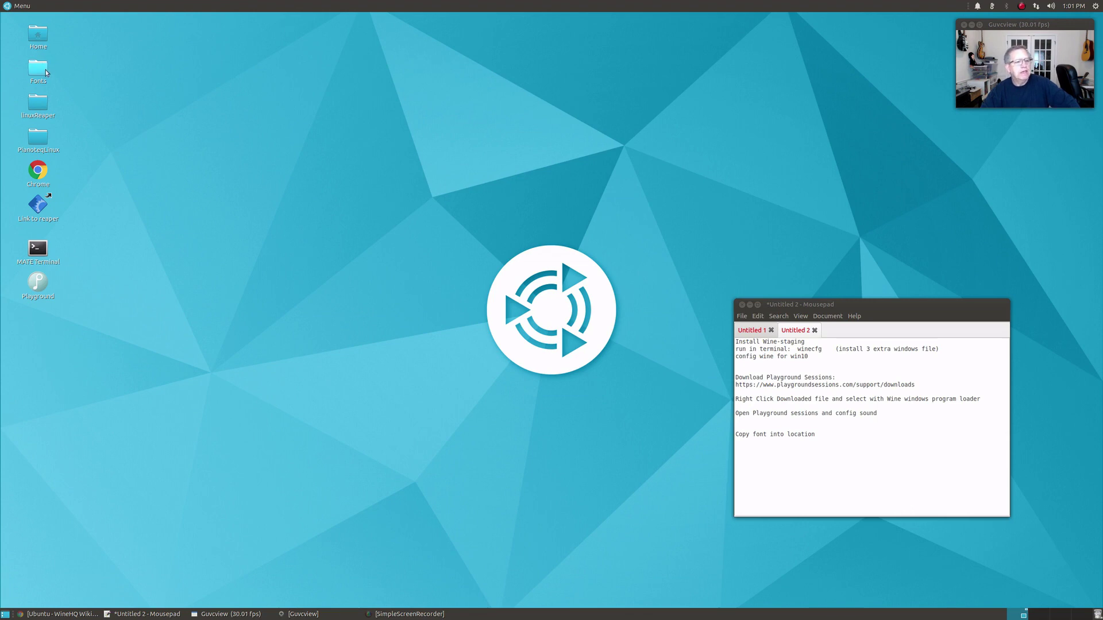
double_click(44, 36)
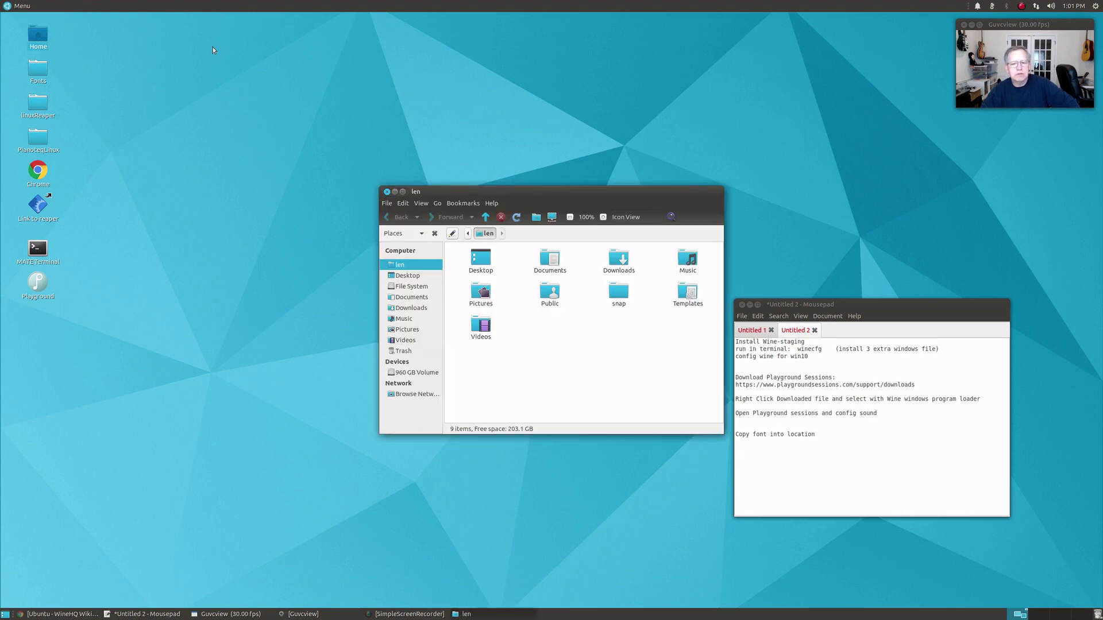
double_click(618, 258)
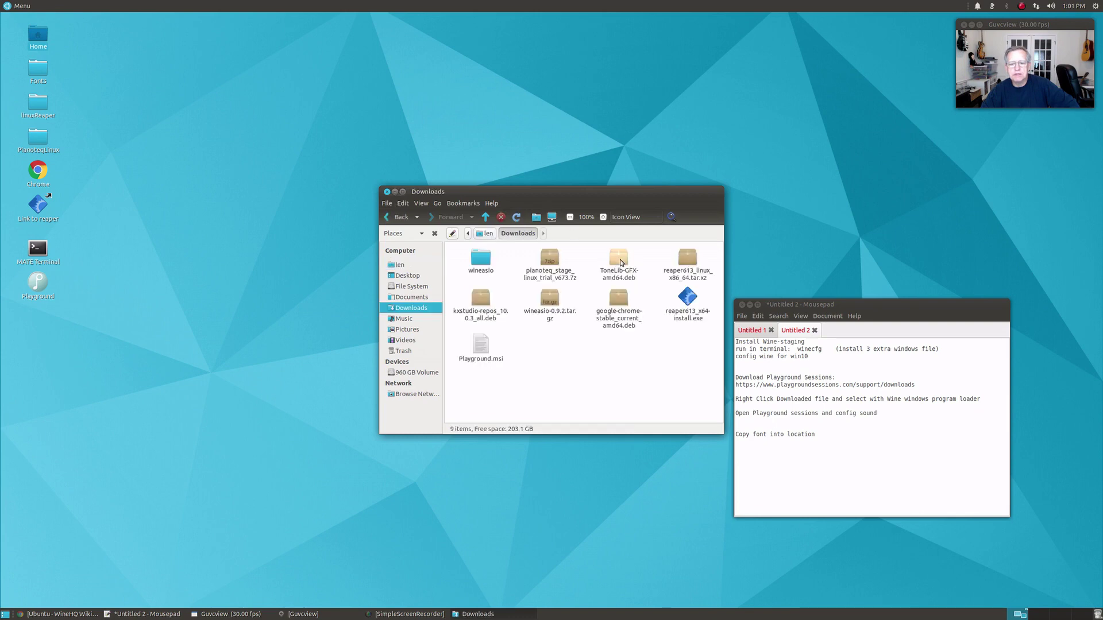
click(484, 346)
right_click(485, 347)
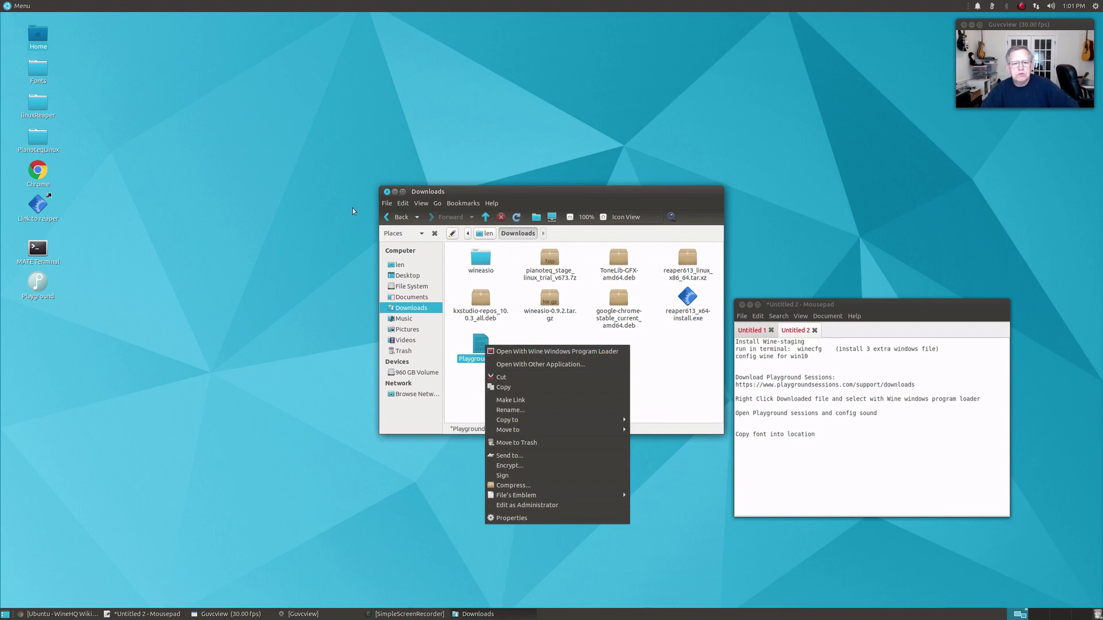
click(386, 192)
click(386, 192)
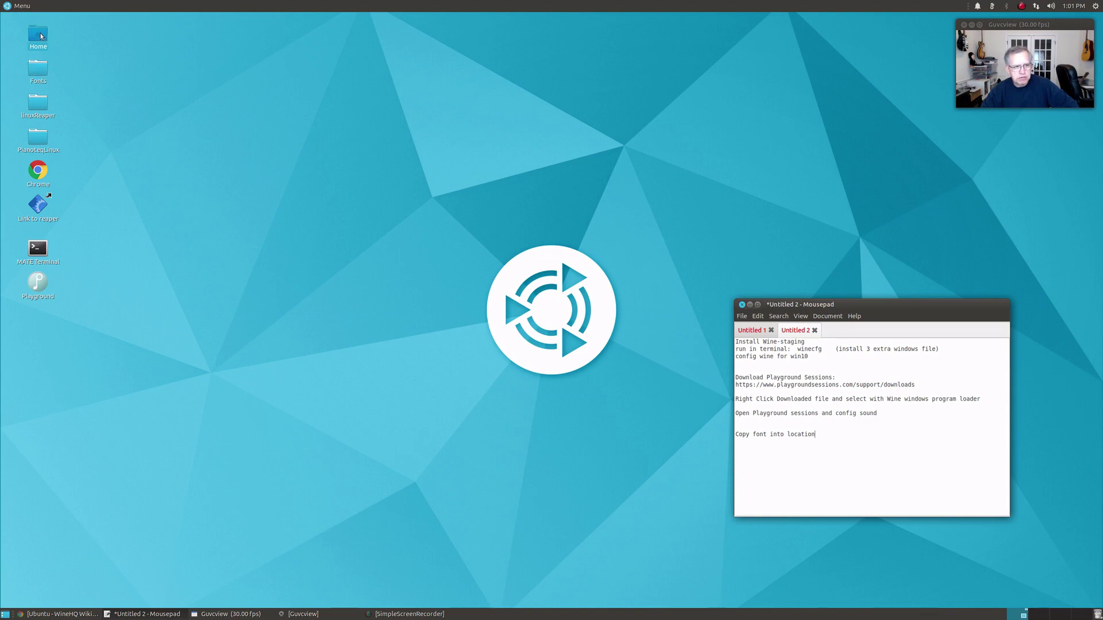
- Examine the installed Wine applications and the desktop and favourites pinning options of the Playground entry
click(18, 7)
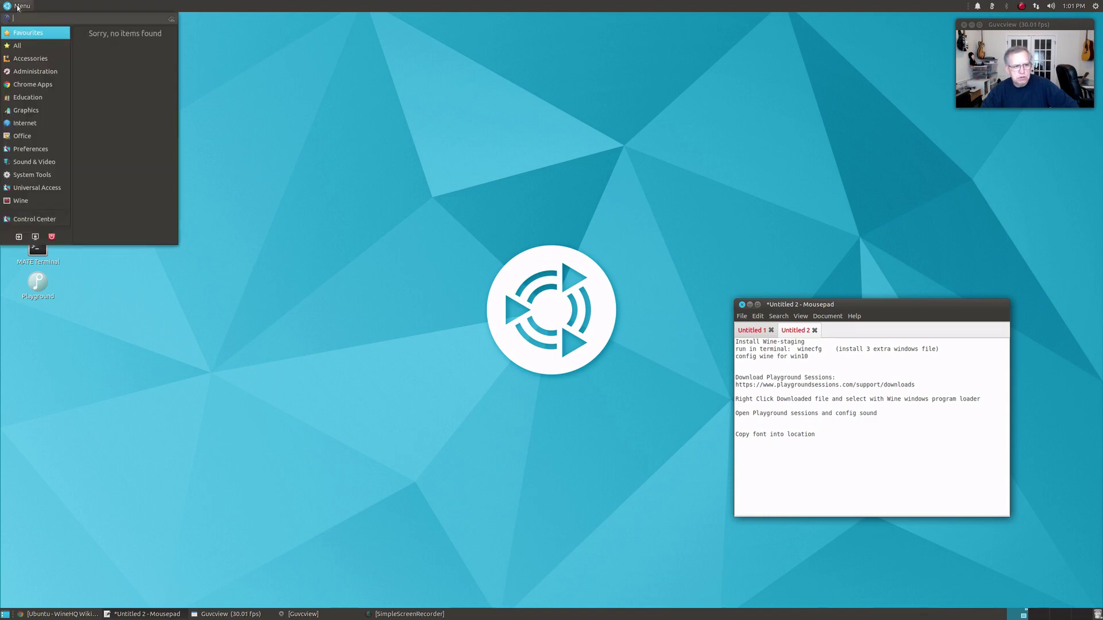
mouse_move(25, 202)
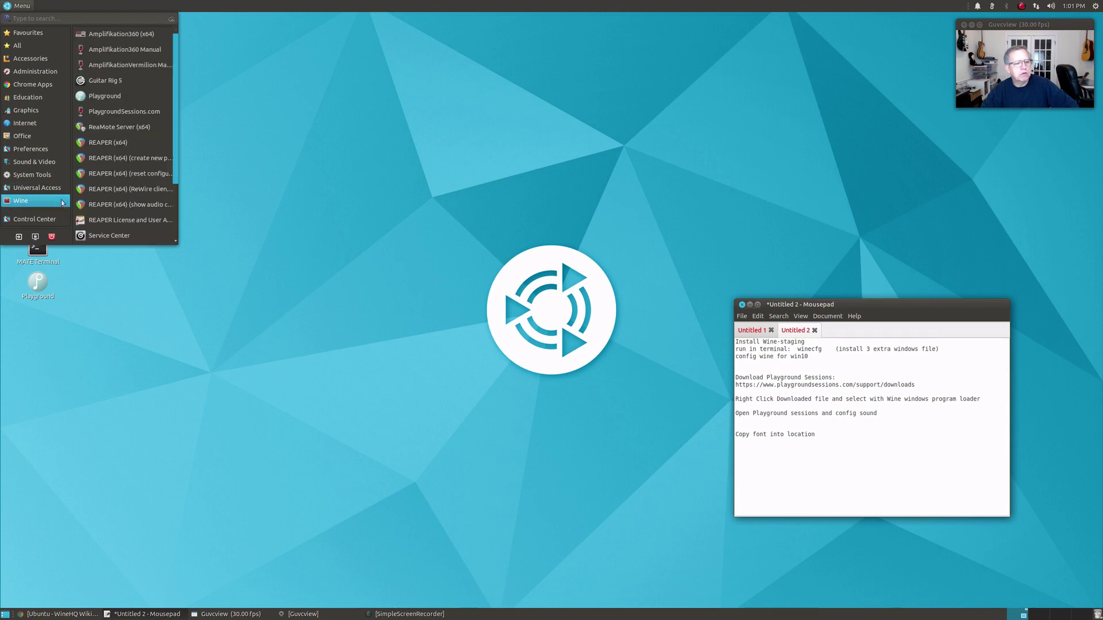
right_click(105, 98)
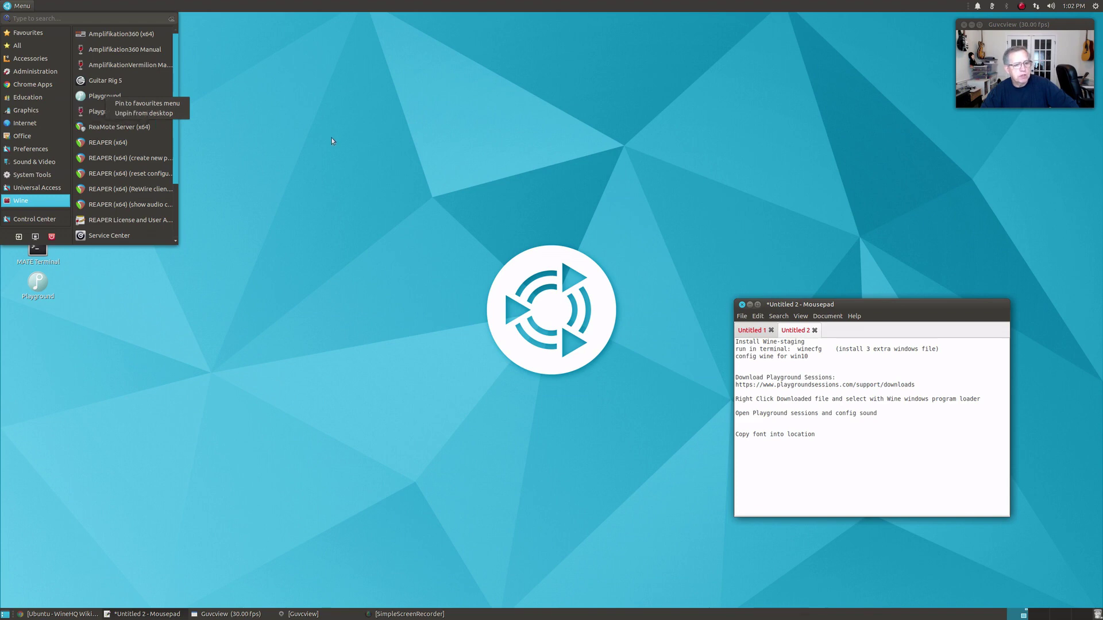
click(281, 160)
click(282, 161)
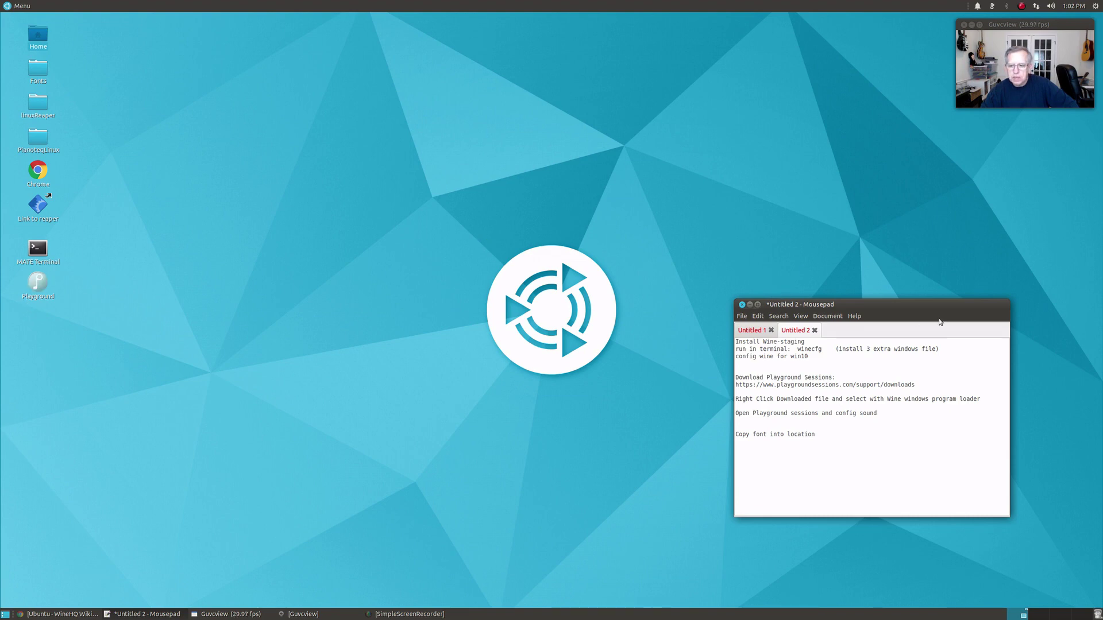
- Move the notes window out of the way, open the home folder and show its hidden files
drag(926, 302, 1007, 121)
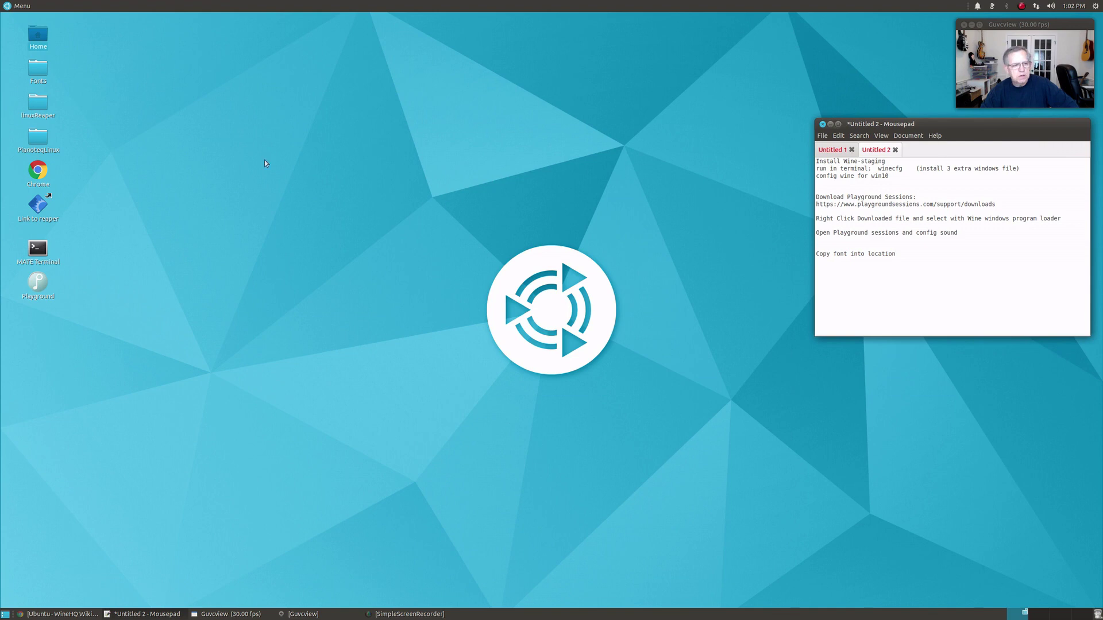
double_click(42, 42)
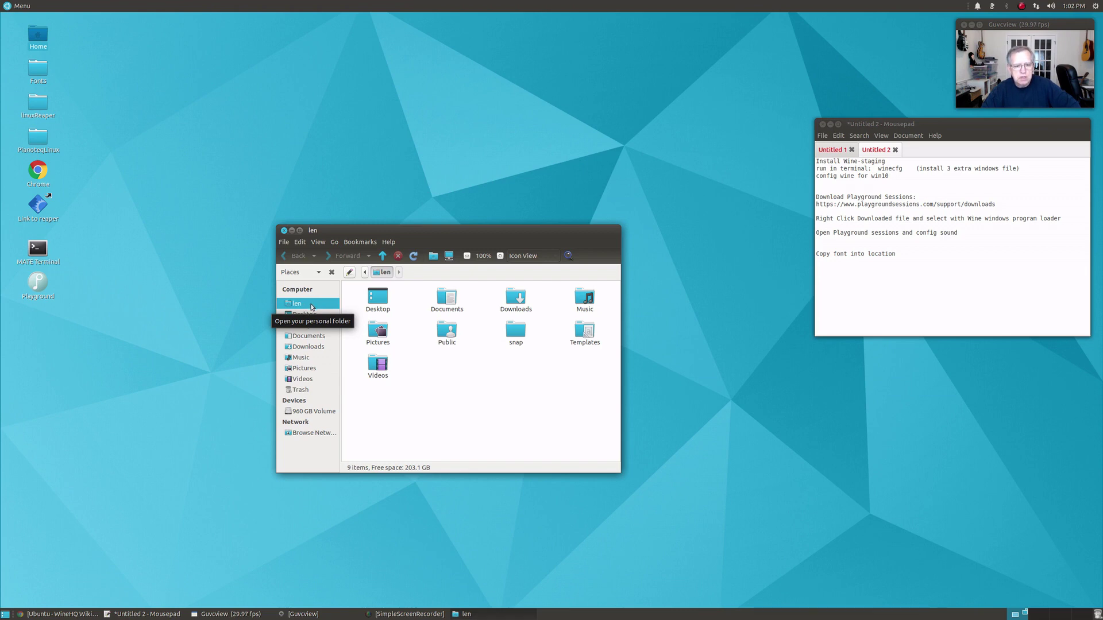
click(318, 242)
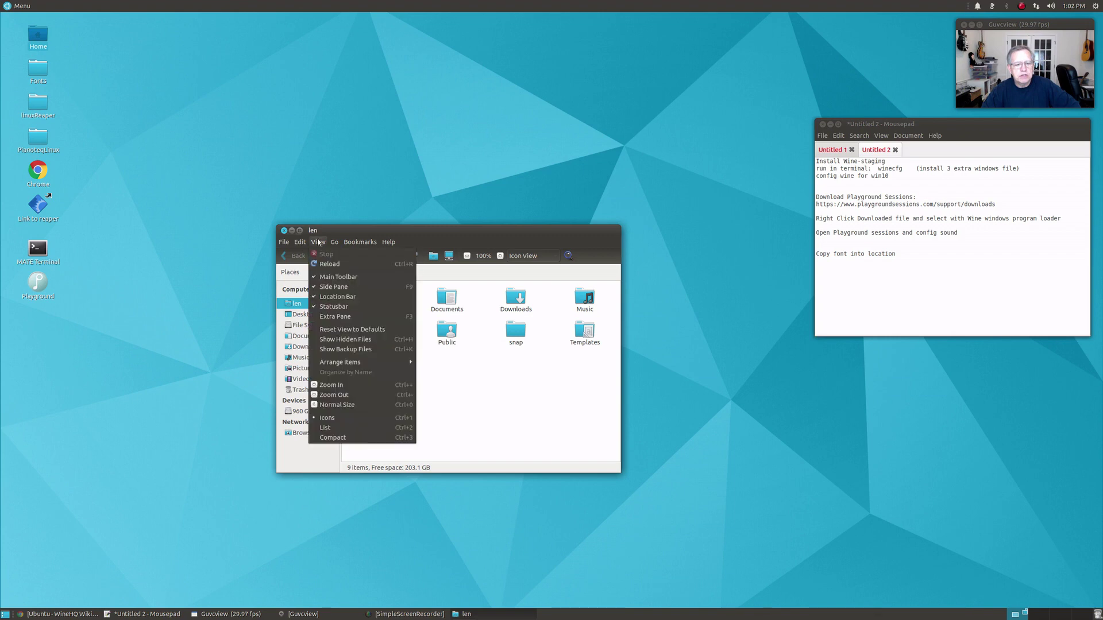
click(345, 340)
scroll(447, 391, down, 2)
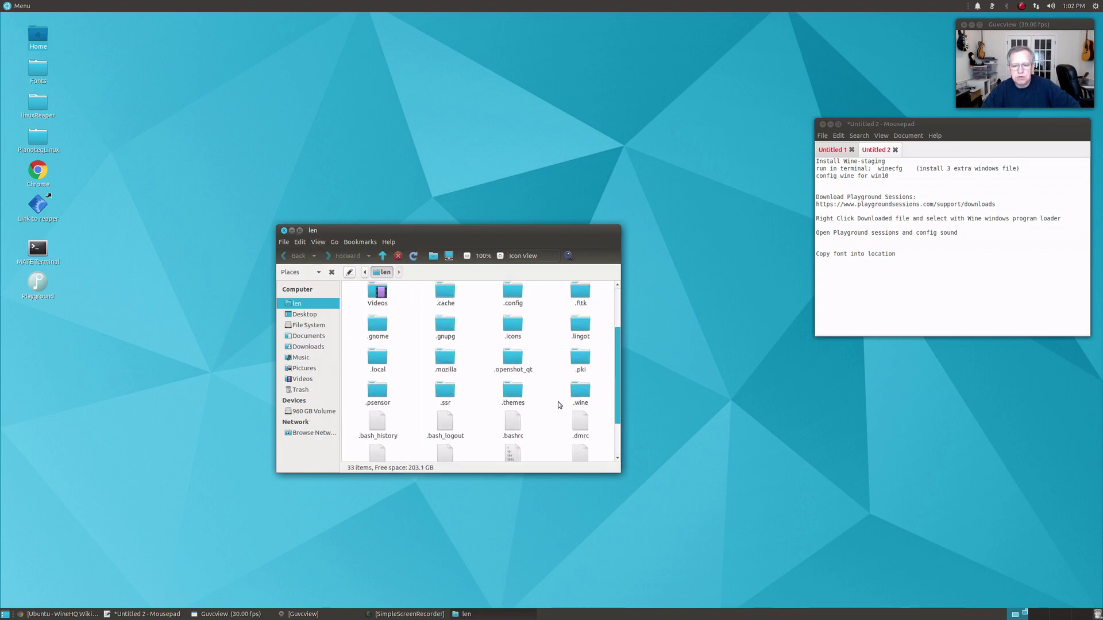
- Go from the hidden .wine folder to drive_c/windows/Fonts, where msmincho.ttc is stored
double_click(575, 397)
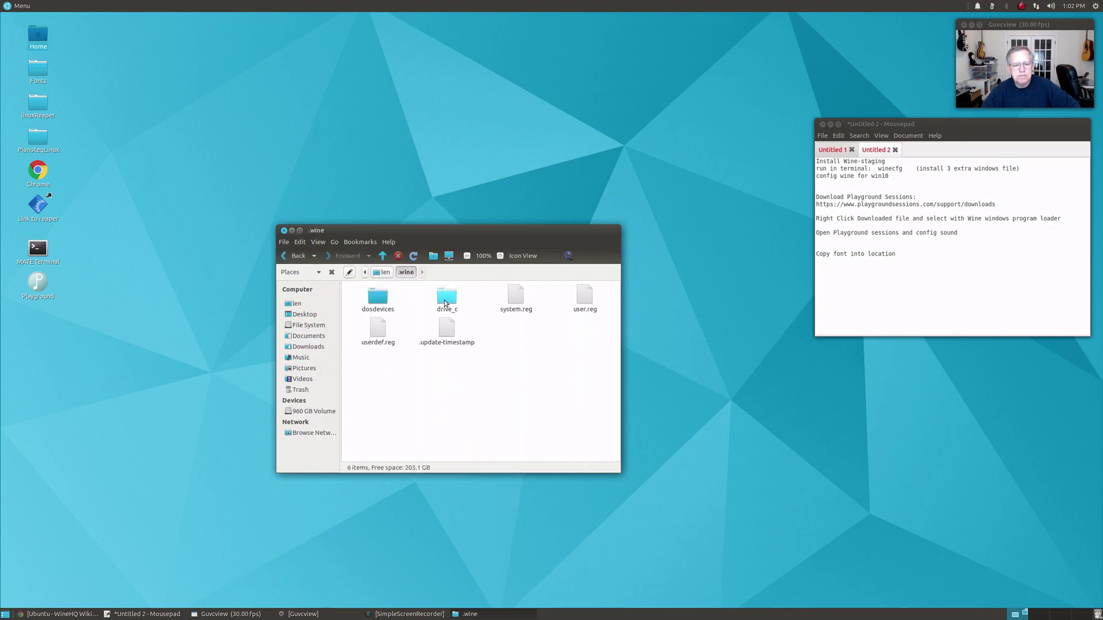
double_click(446, 296)
double_click(384, 321)
double_click(443, 302)
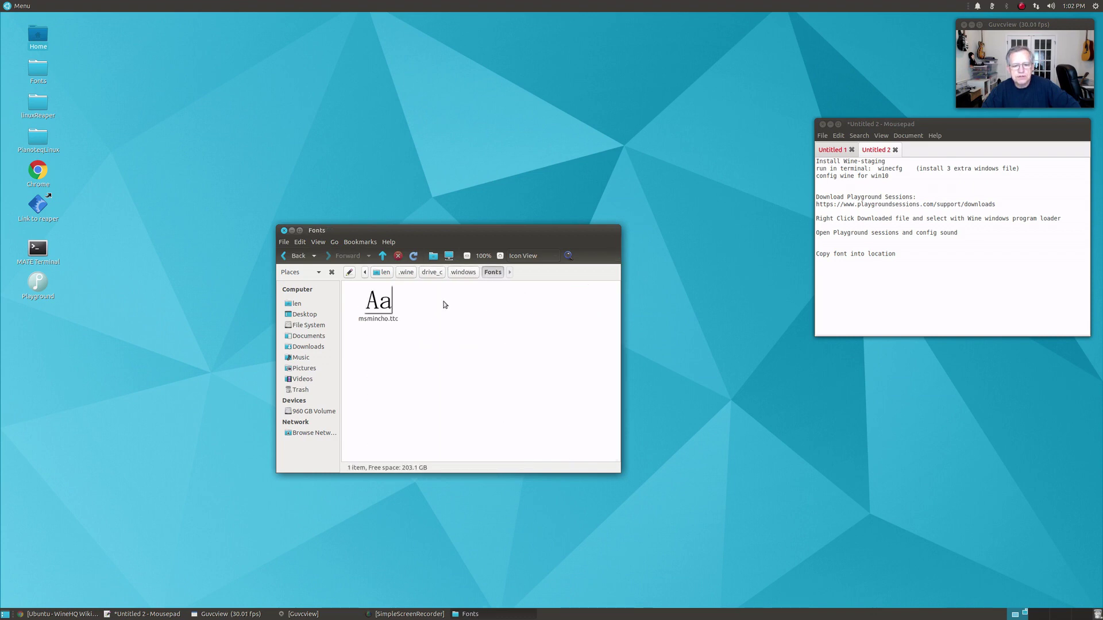
- Move msmincho.ttc out of Wine's Fonts folder onto the desktop and close the file manager window
click(382, 307)
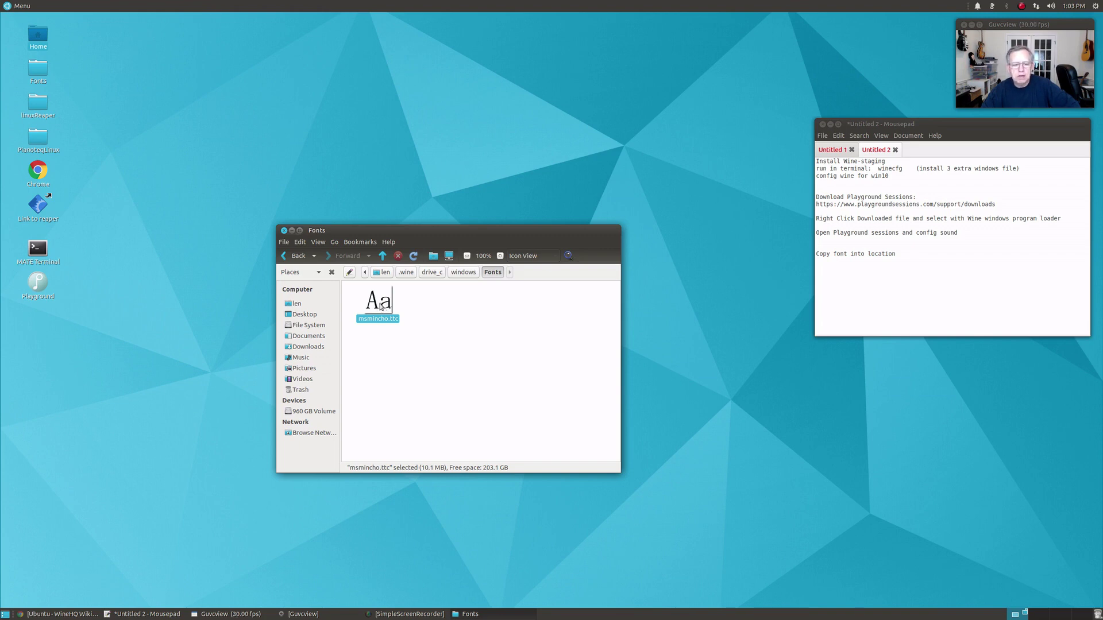
right_click(380, 306)
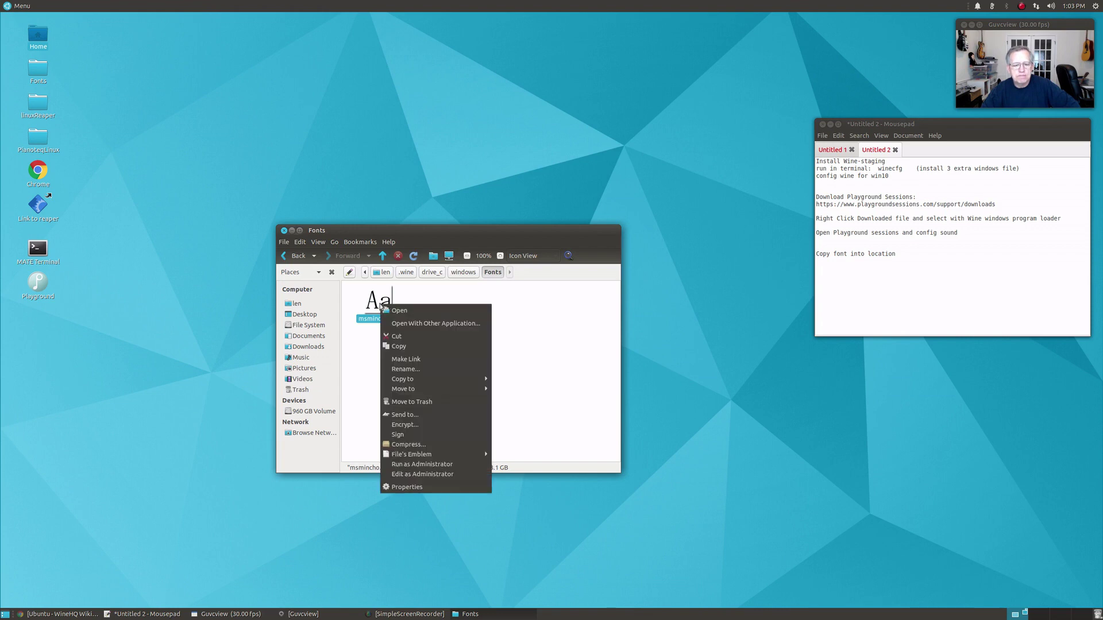
click(397, 336)
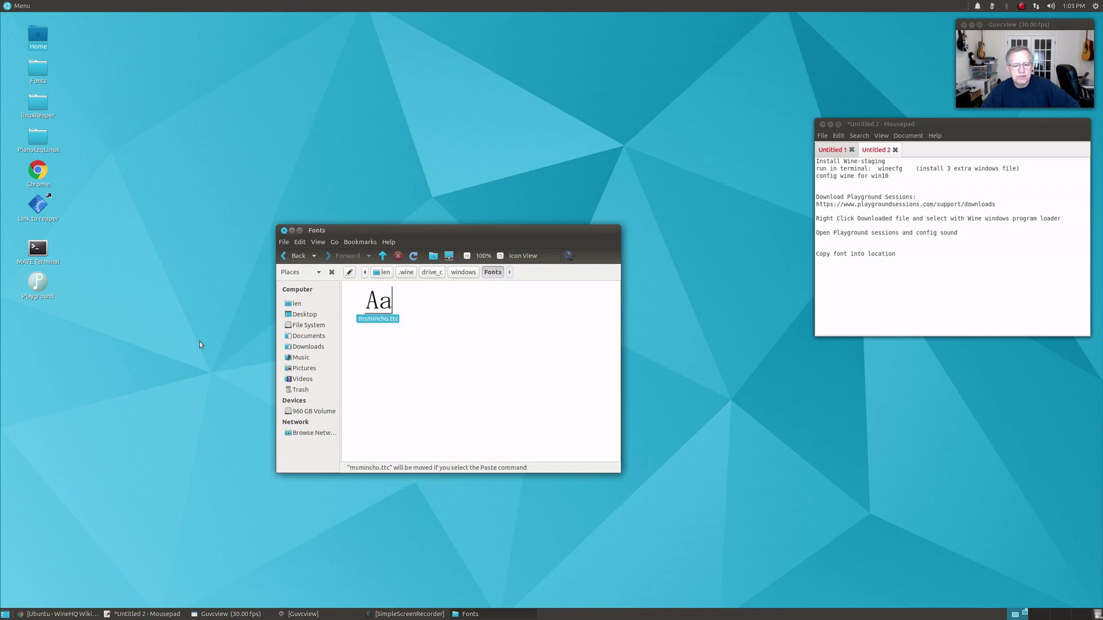
right_click(32, 336)
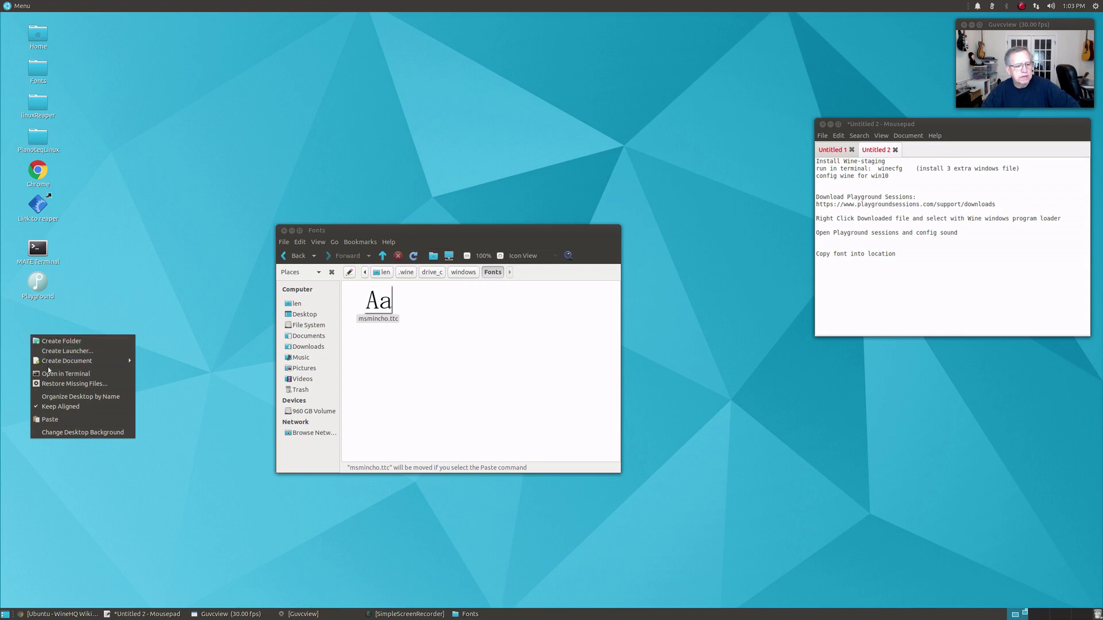
click(50, 419)
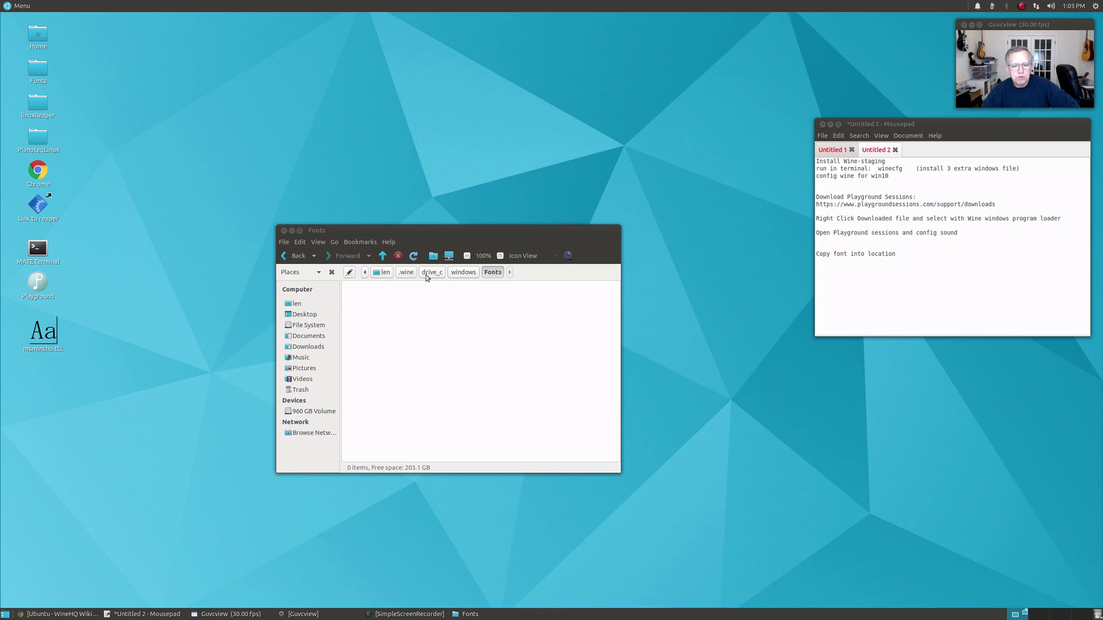
click(283, 230)
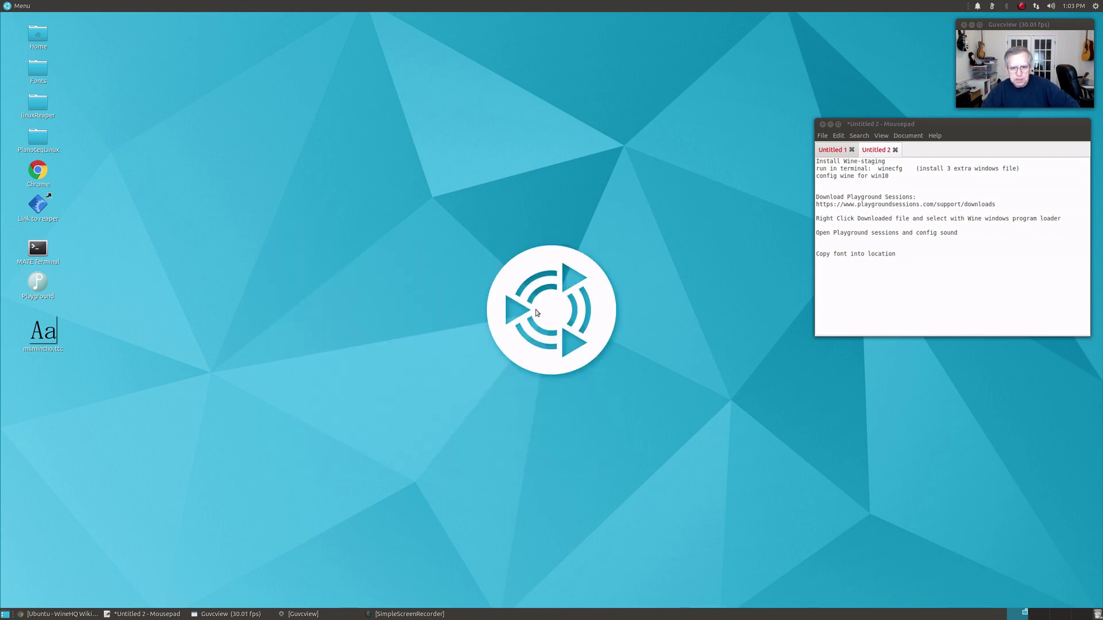
- Launch Playground, return to Can You Feel The Love Tonight and show note names in place of finger numbers on the score
double_click(38, 284)
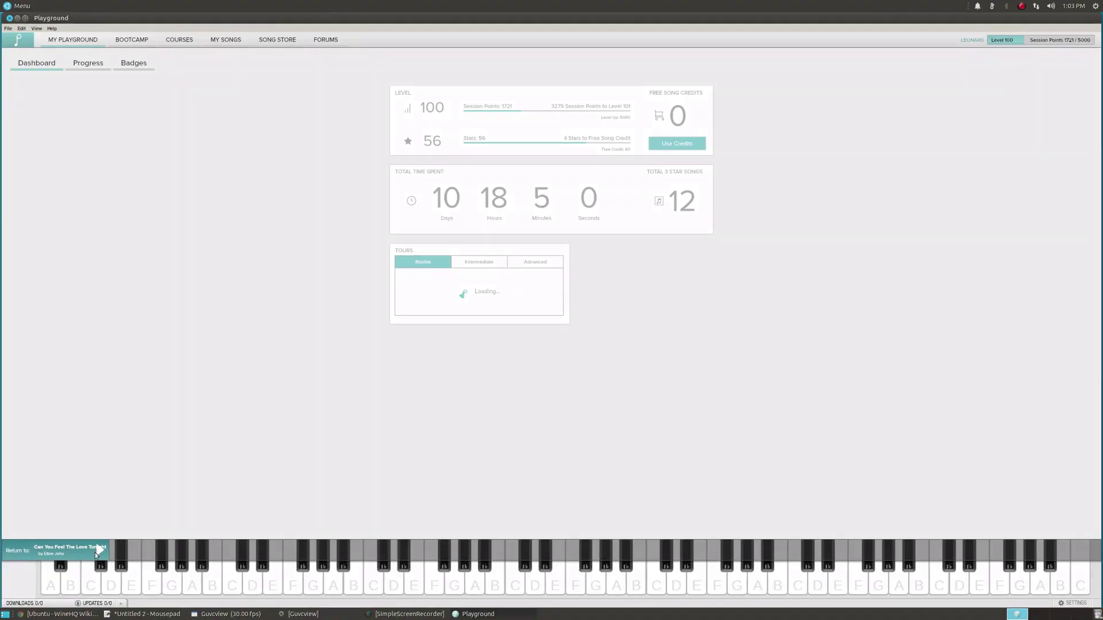
click(69, 550)
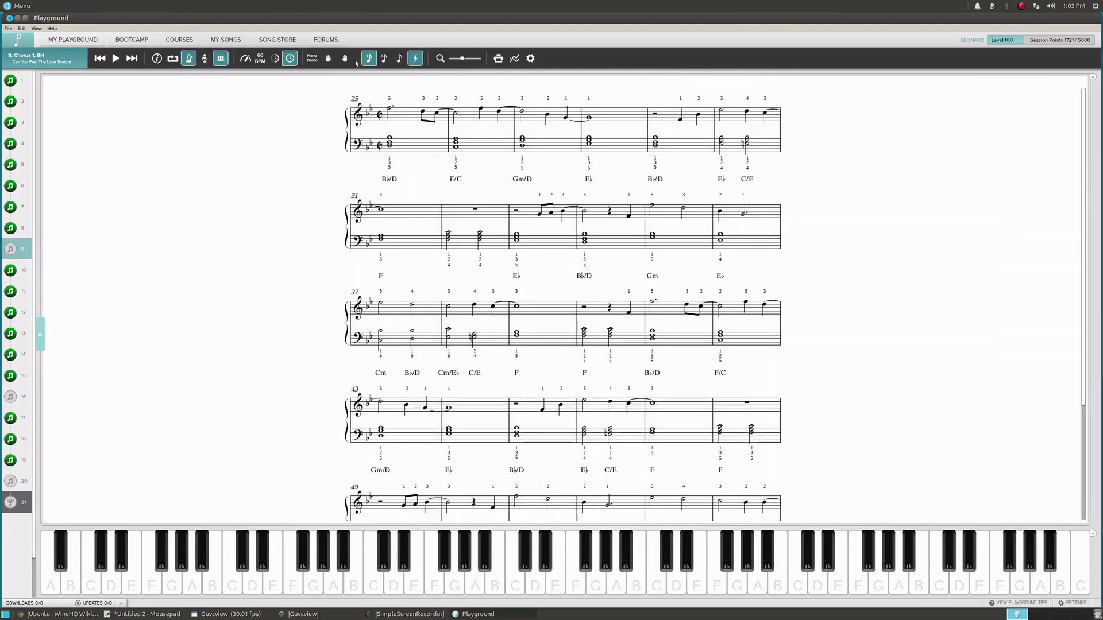
click(384, 60)
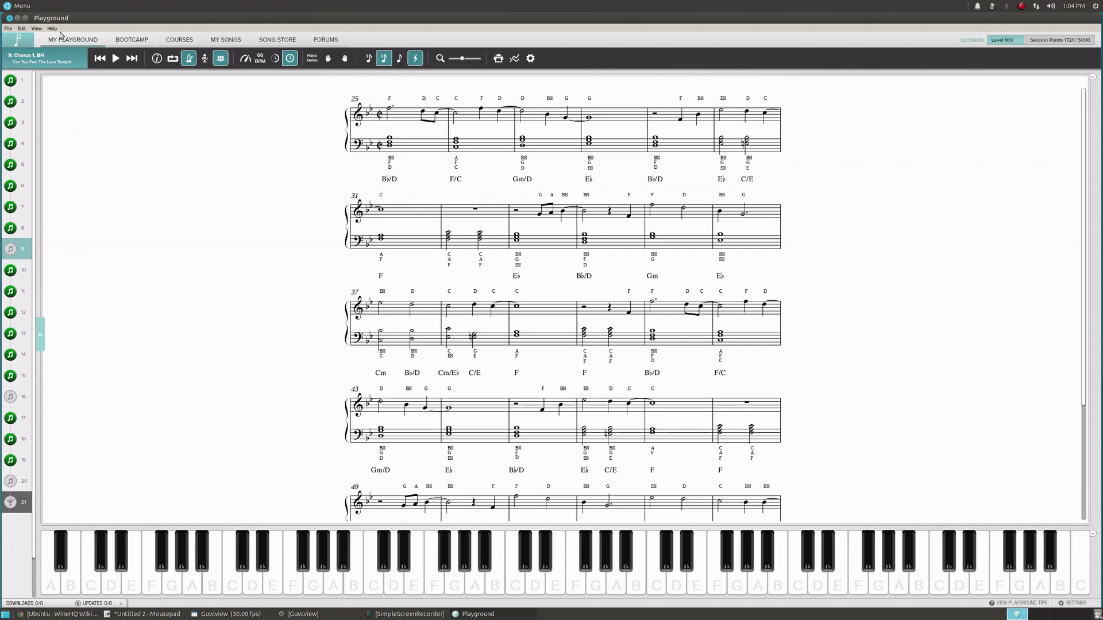
- Quit Playground to get back to the desktop
click(9, 28)
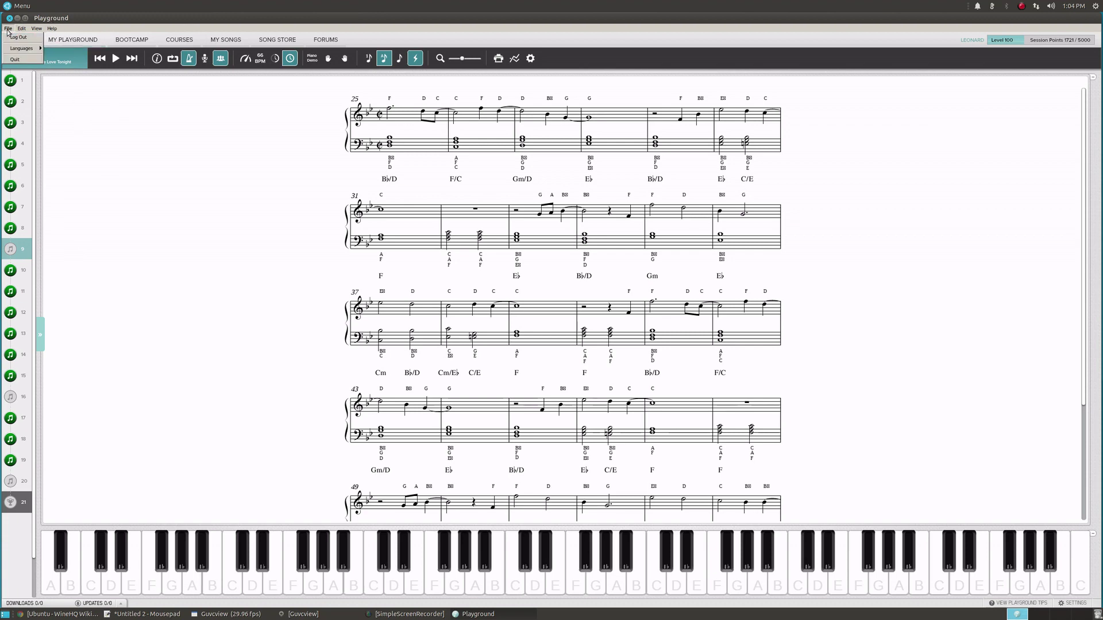
click(15, 62)
click(230, 304)
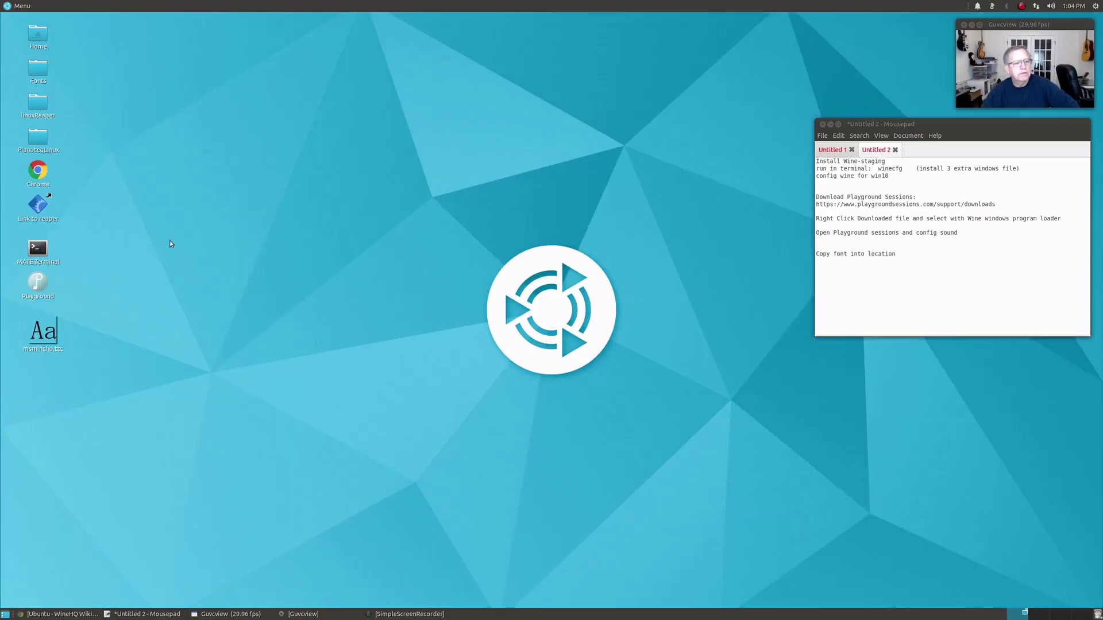
- Open the home folder with hidden files shown and go to .wine/drive_c/windows/Fonts
double_click(48, 35)
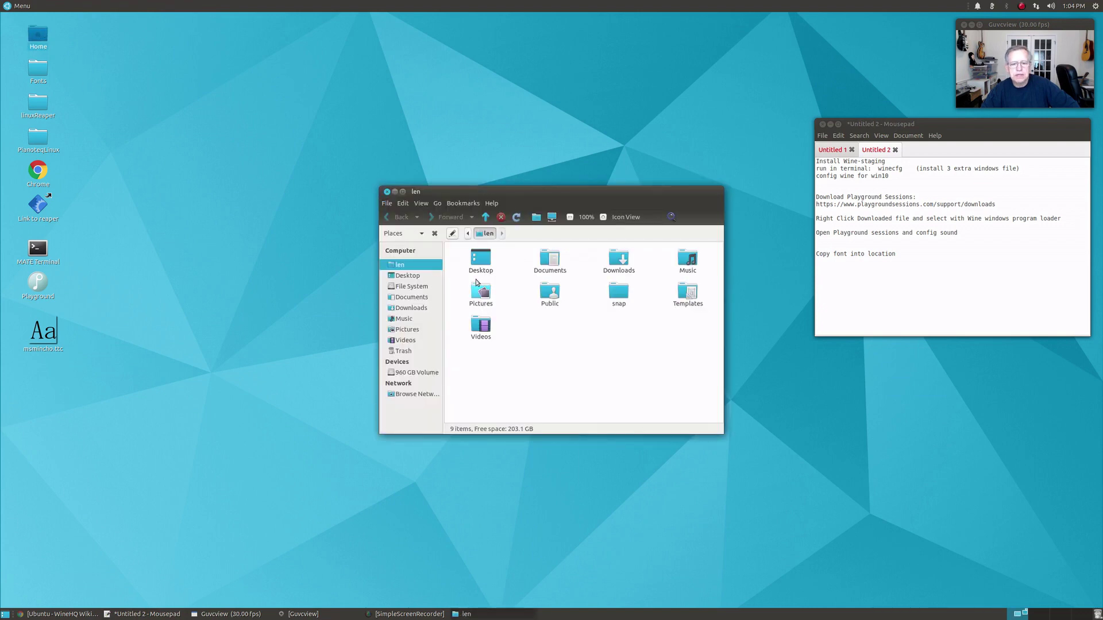
click(421, 210)
click(448, 301)
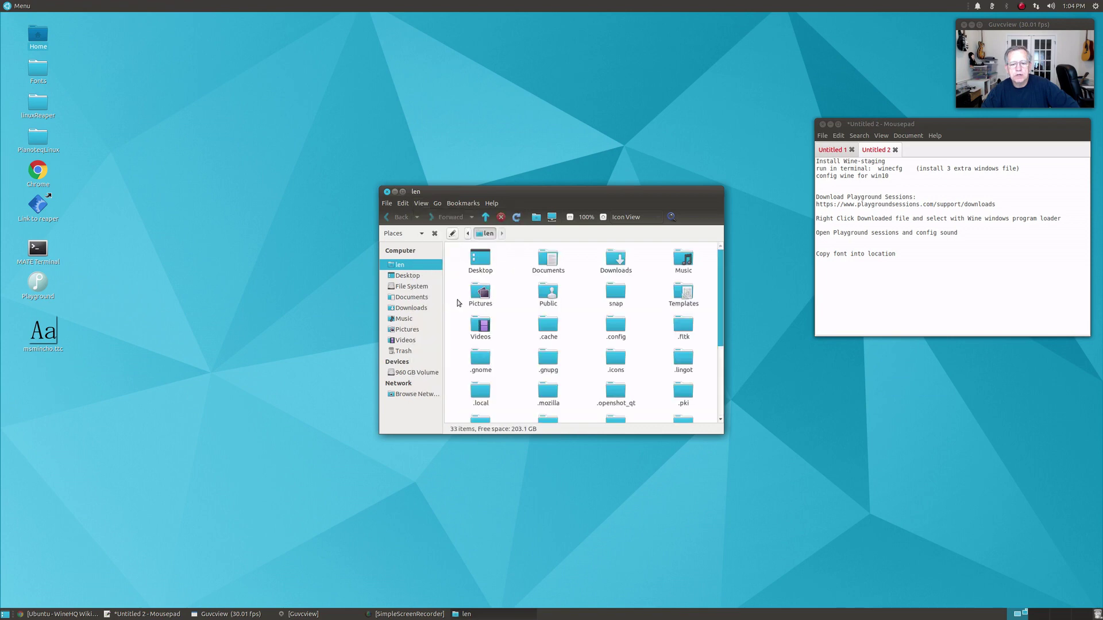
scroll(585, 360, down, 5)
double_click(683, 328)
double_click(550, 259)
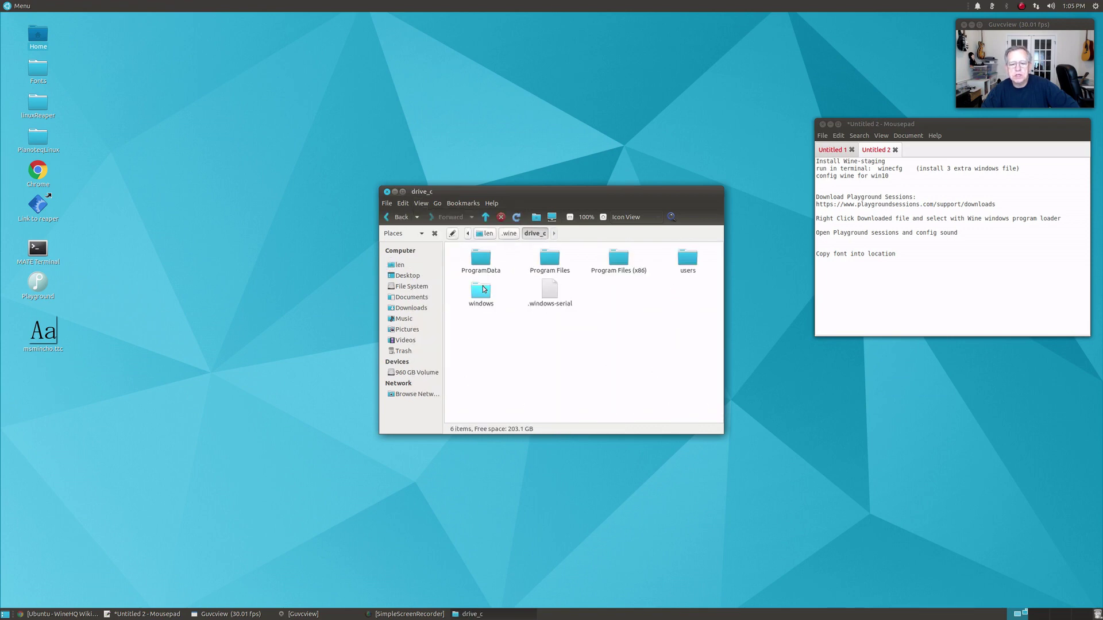
click(482, 288)
double_click(548, 259)
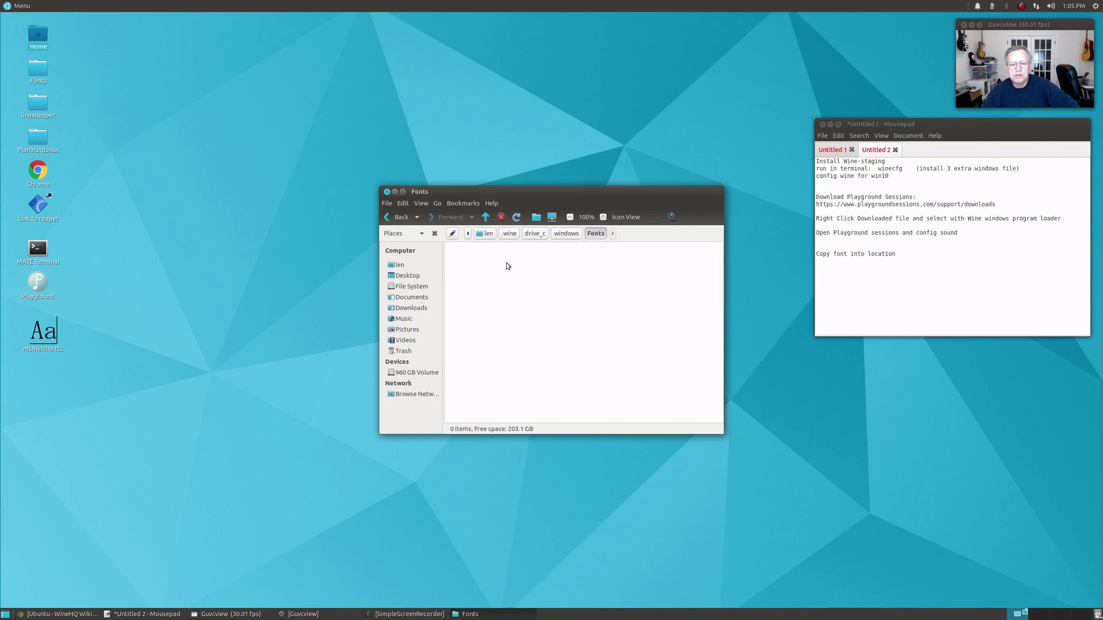
- Move msmincho.ttc from the desktop into Wine's windows/Fonts folder and close the file manager window
click(37, 335)
right_click(36, 335)
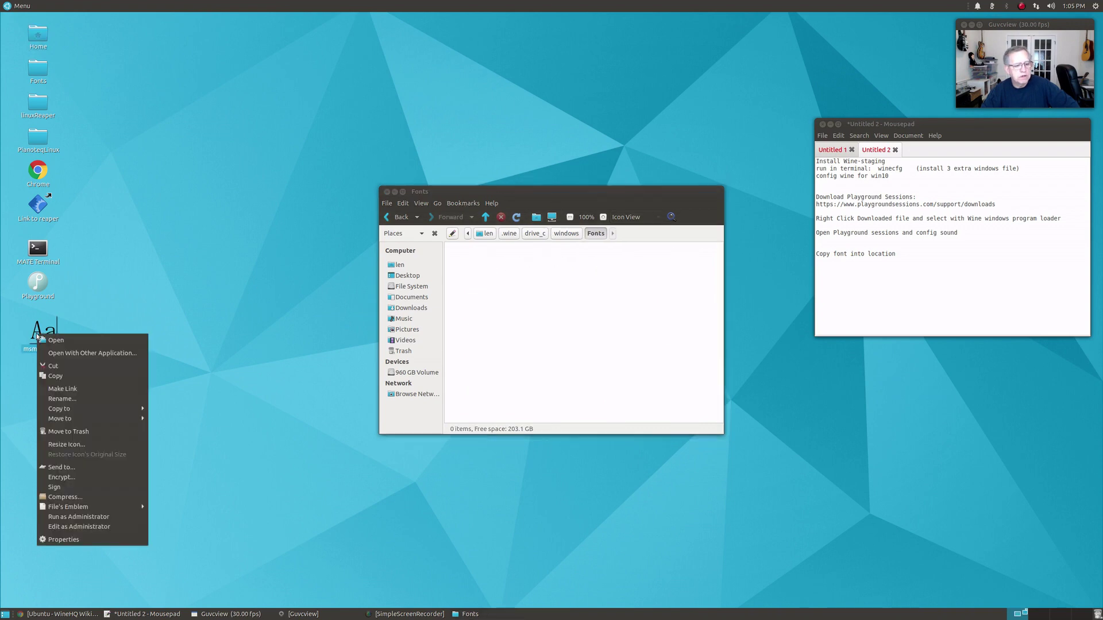
click(50, 366)
right_click(488, 266)
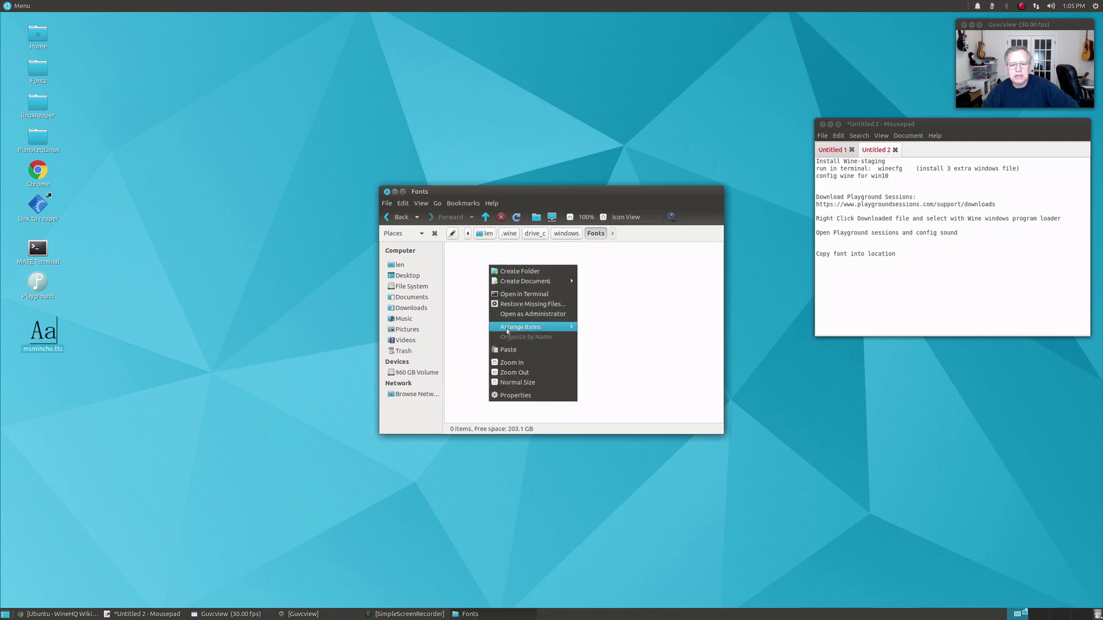
click(509, 349)
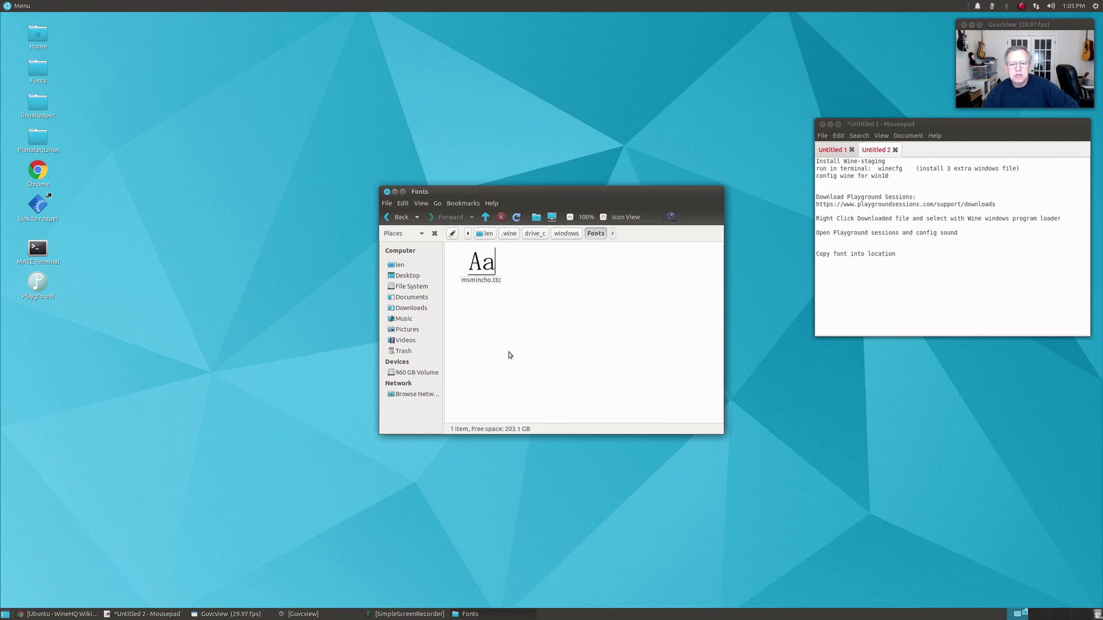
click(387, 192)
click(525, 391)
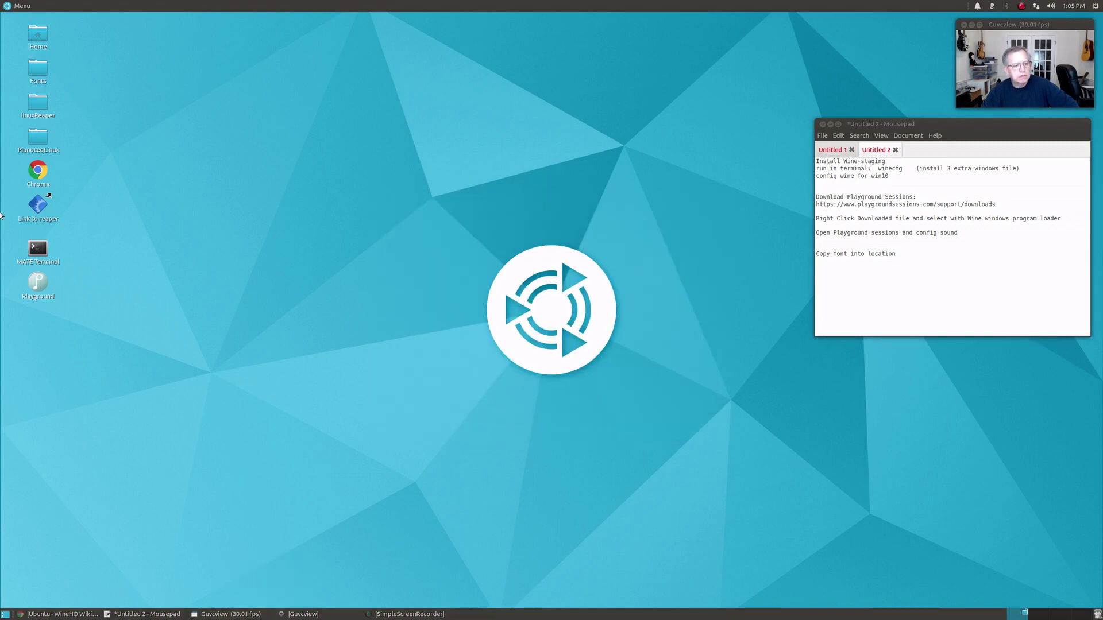
- Relaunch Playground with Can You Feel The Love Tonight, then show note names on the score and enlarge the sheet music
double_click(39, 285)
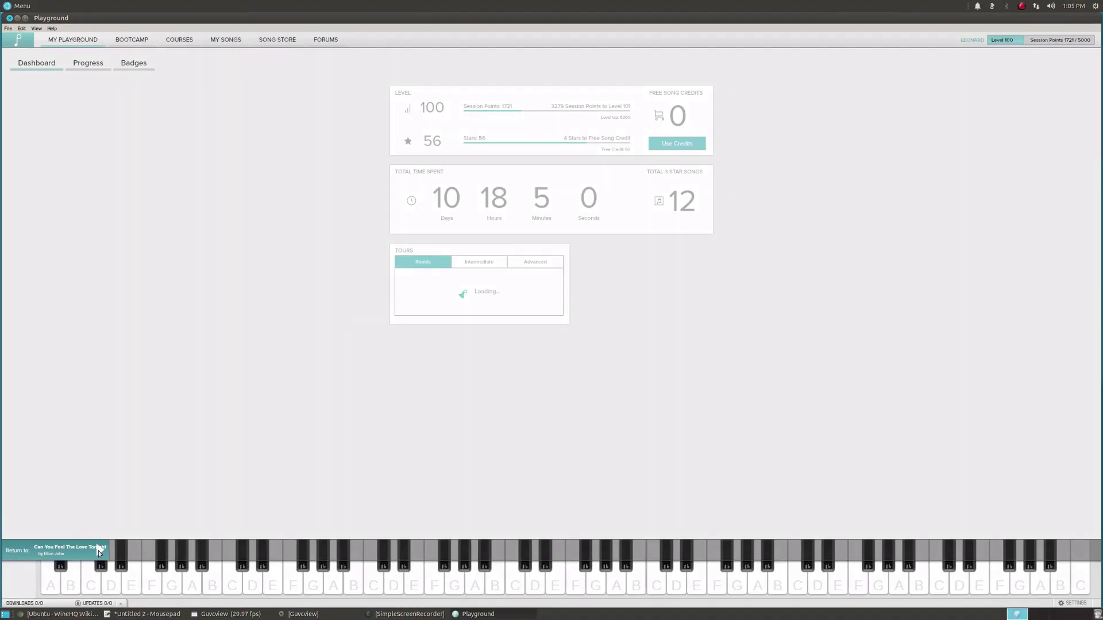
click(98, 550)
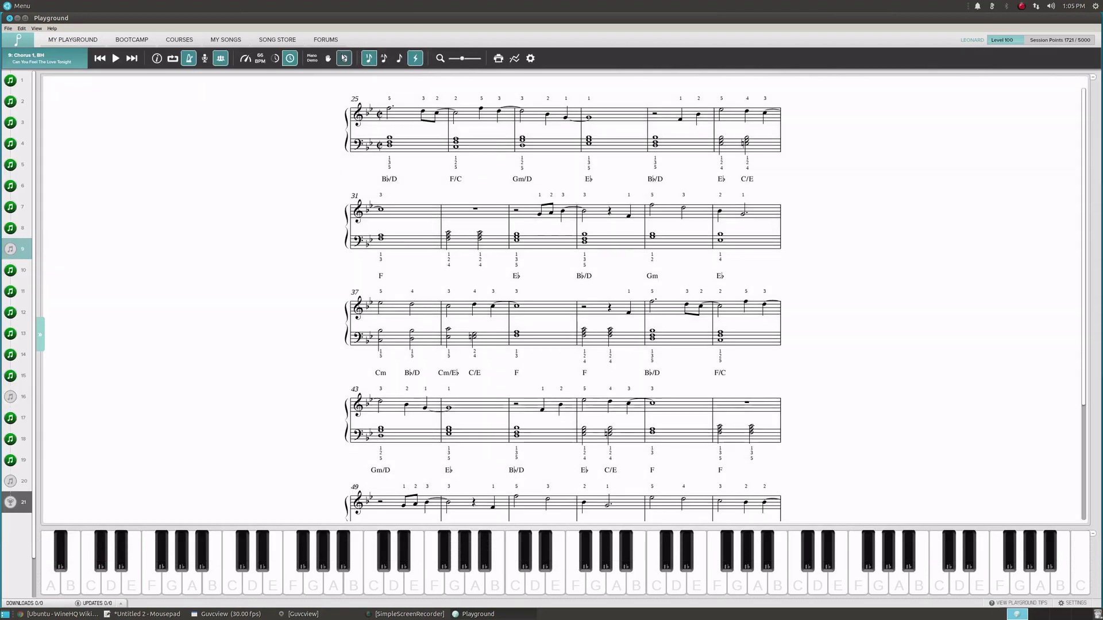
click(384, 58)
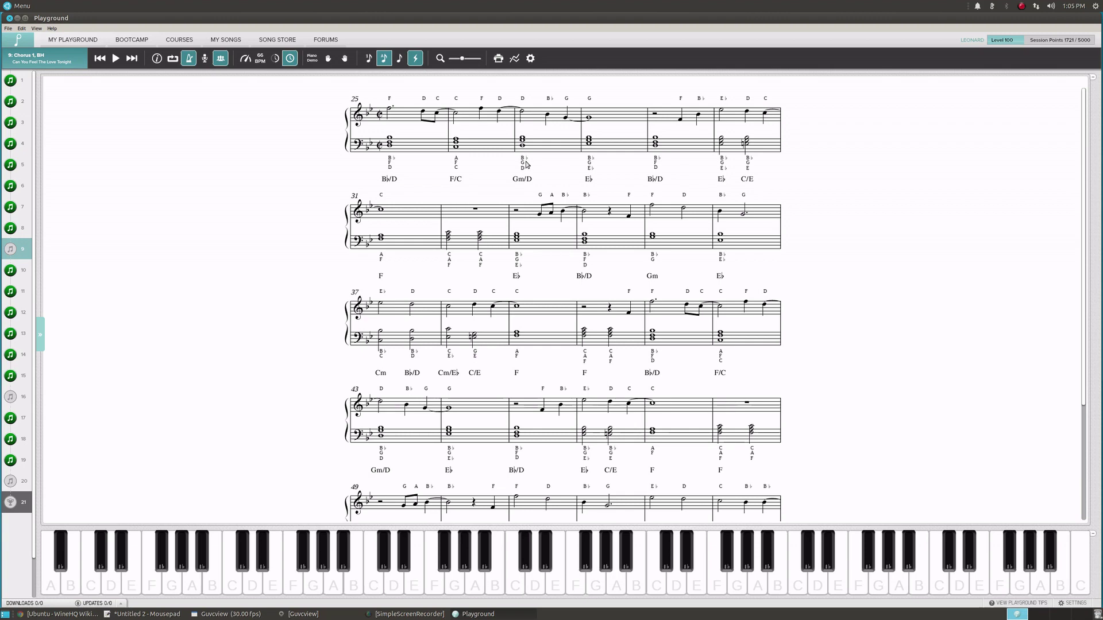
click(472, 58)
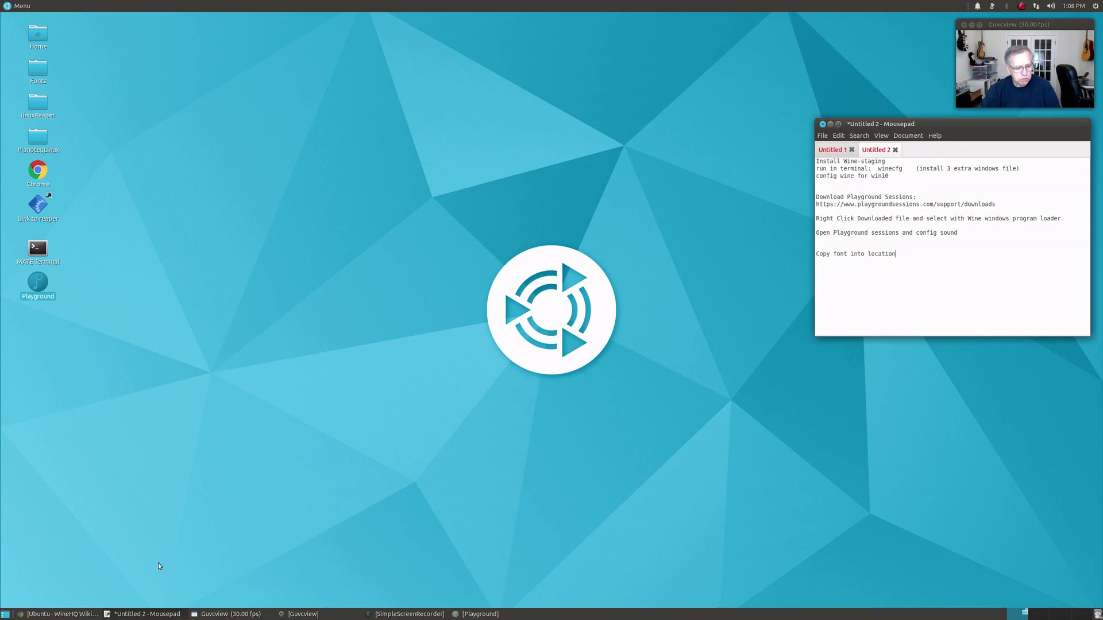
- Restore the Playground window, examine the keyboard model in the MIDI keyboard configuration, and close the dialog
click(480, 614)
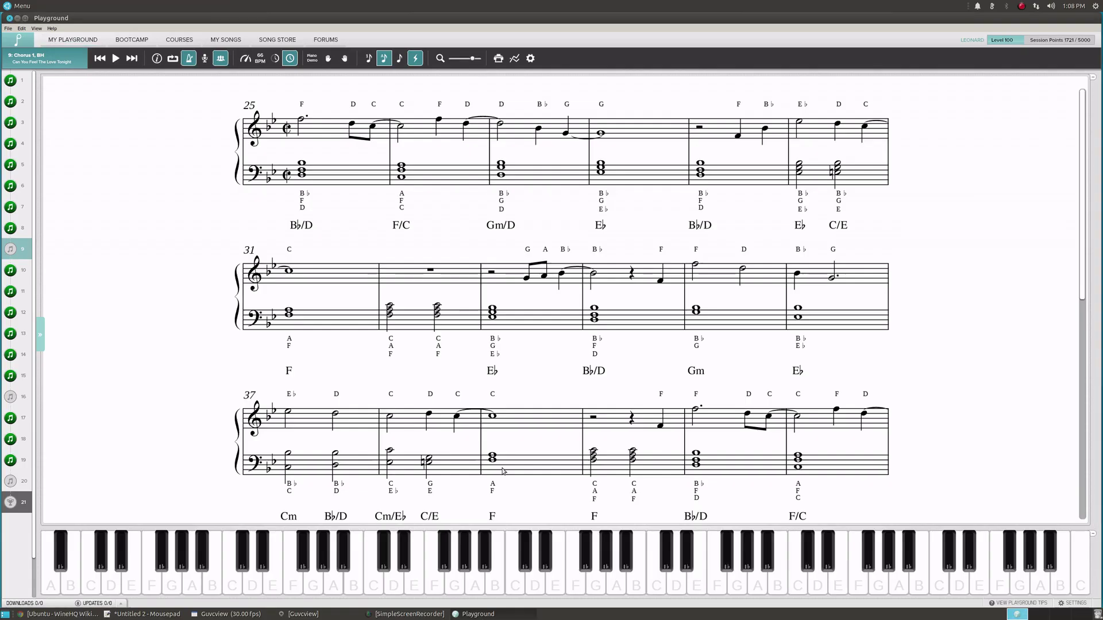
click(8, 28)
mouse_move(21, 29)
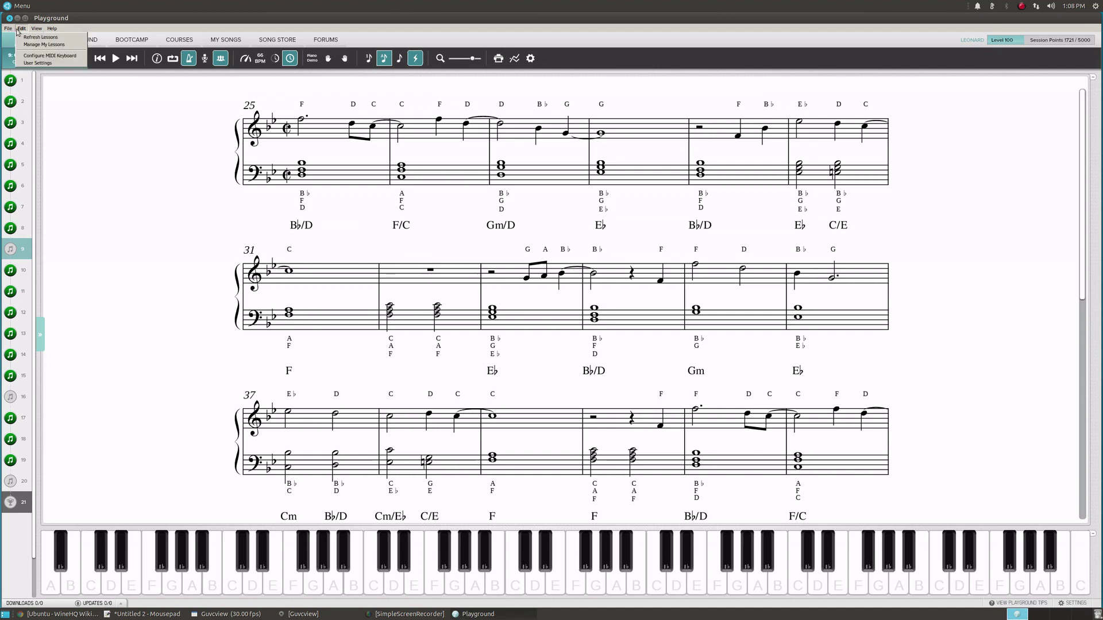
click(46, 63)
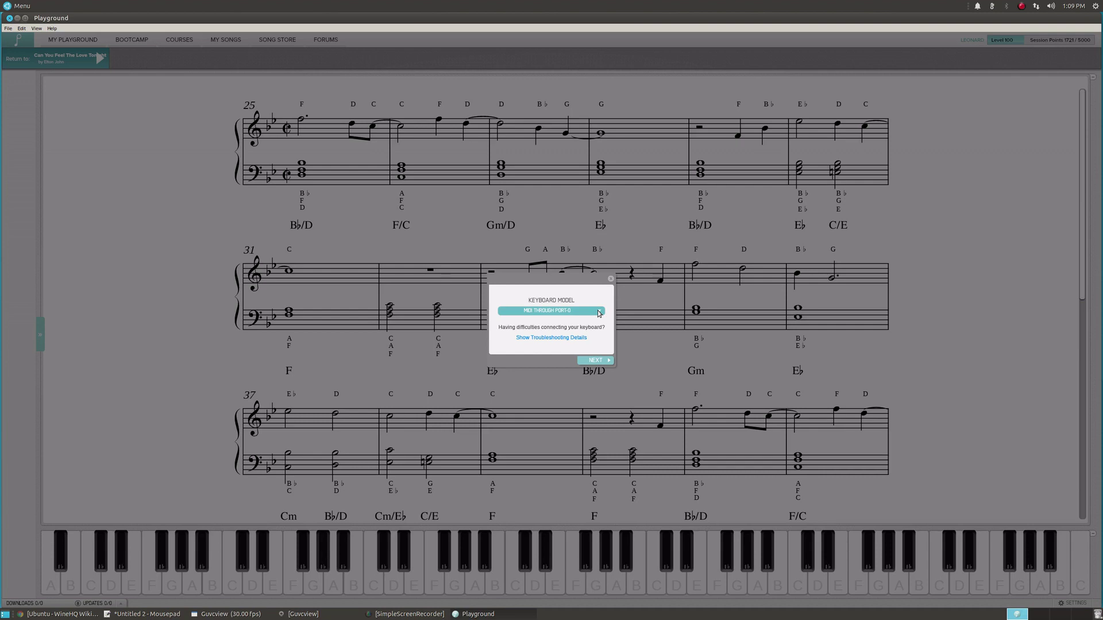
click(610, 280)
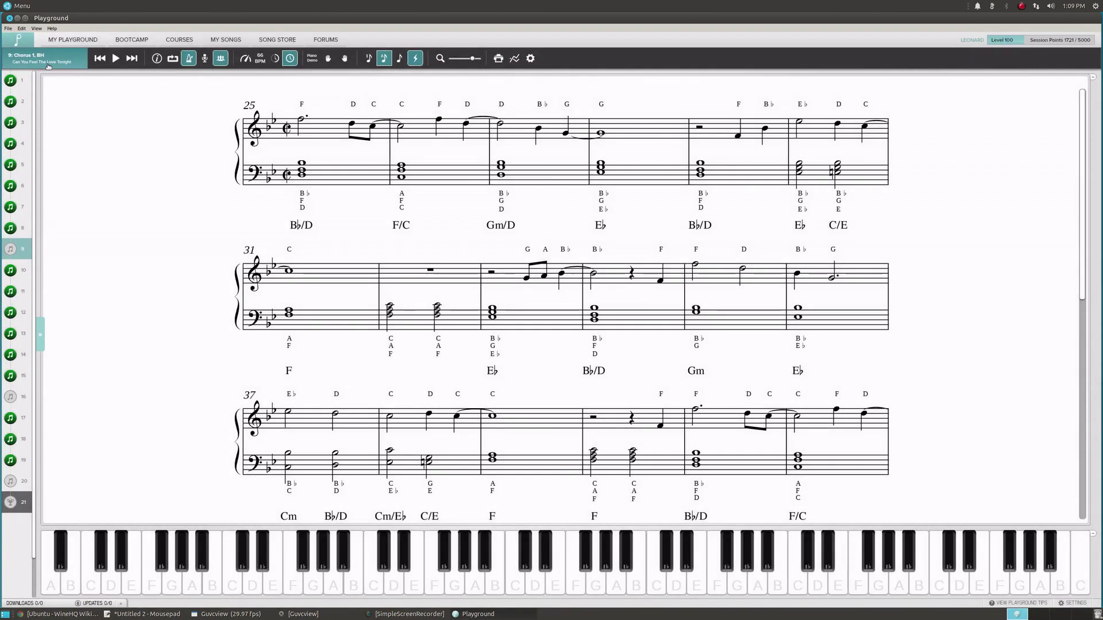
- Reopen the MIDI keyboard configuration, check the choices for the keyboard model, and dismiss it
click(22, 29)
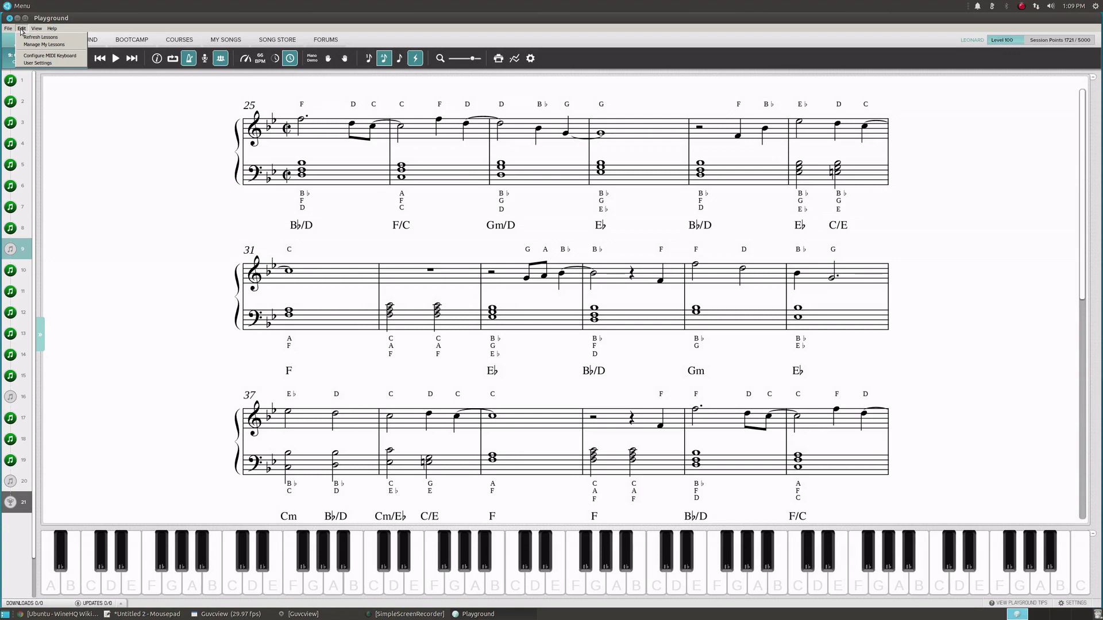
click(49, 55)
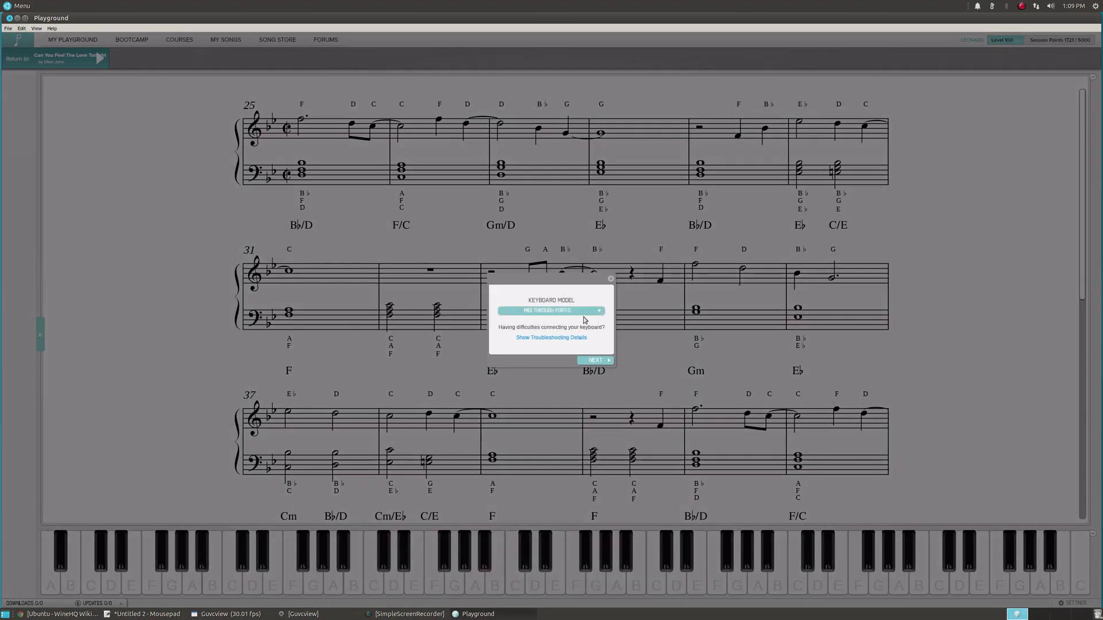
click(600, 312)
click(601, 313)
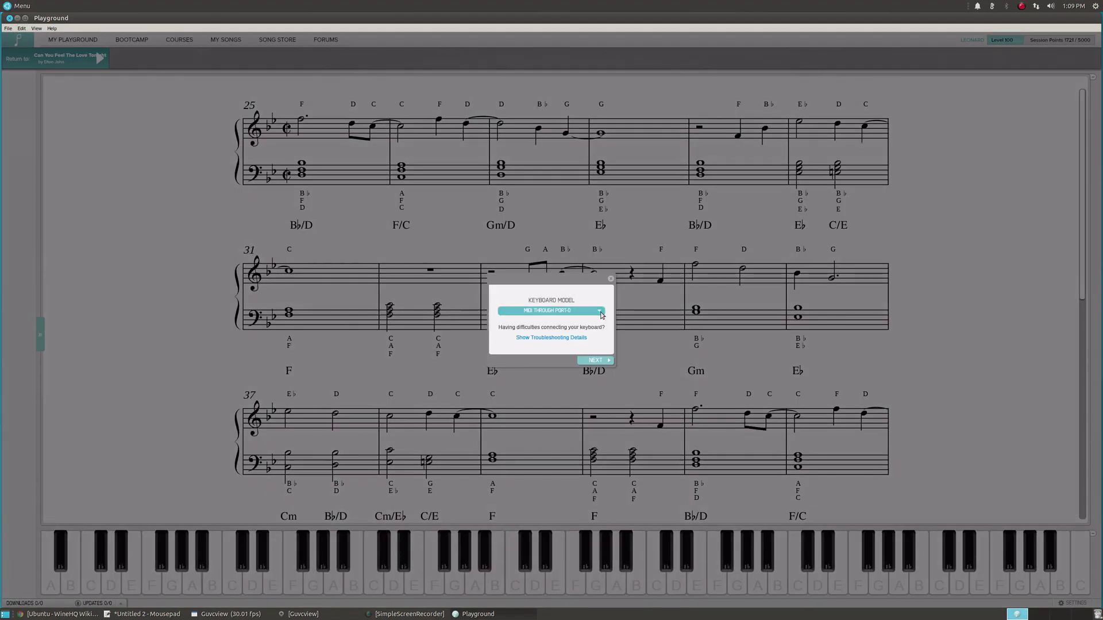
click(610, 279)
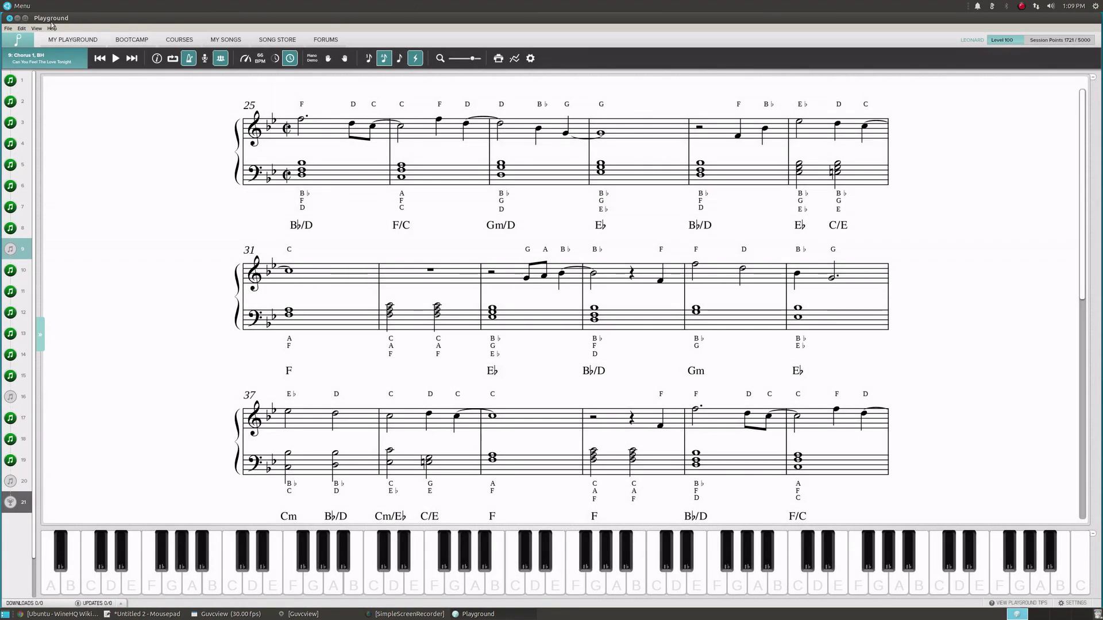
- Quit Playground and start it again from the desktop
click(23, 28)
click(13, 64)
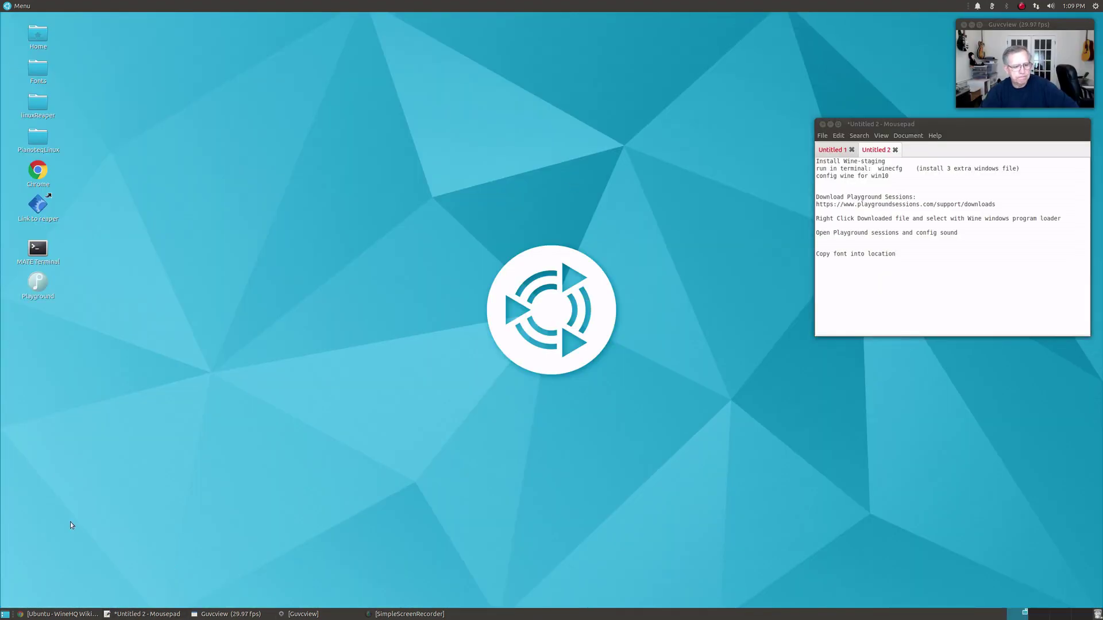
double_click(37, 283)
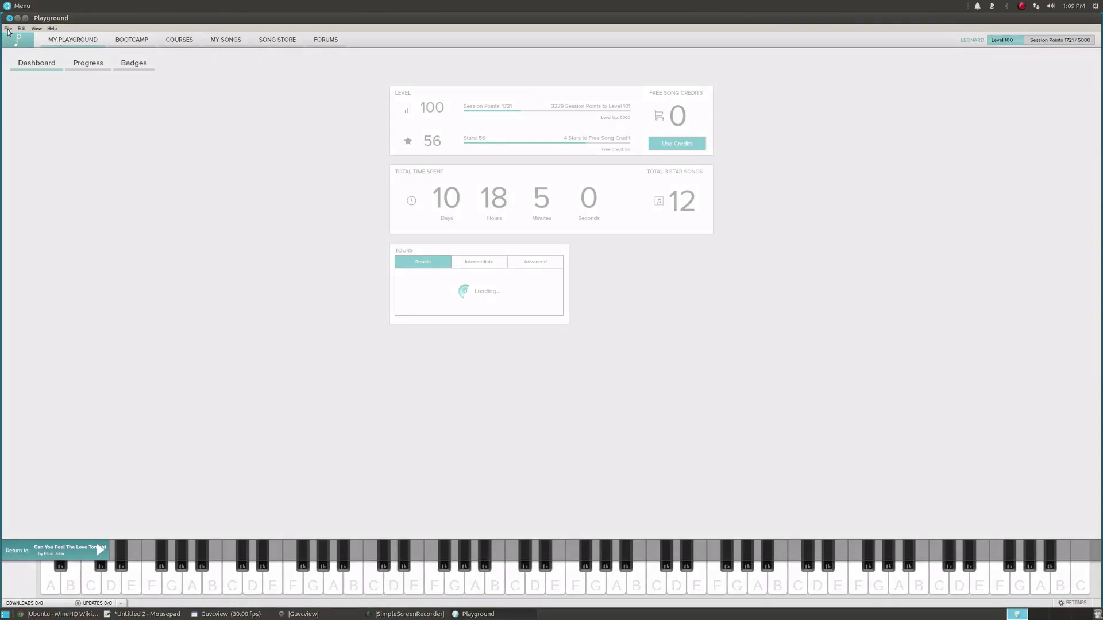
- Configure the MIDI keyboard with Digital Piano MIDI 1 as the keyboard model and finish the keyboard size setup
click(8, 29)
mouse_move(21, 28)
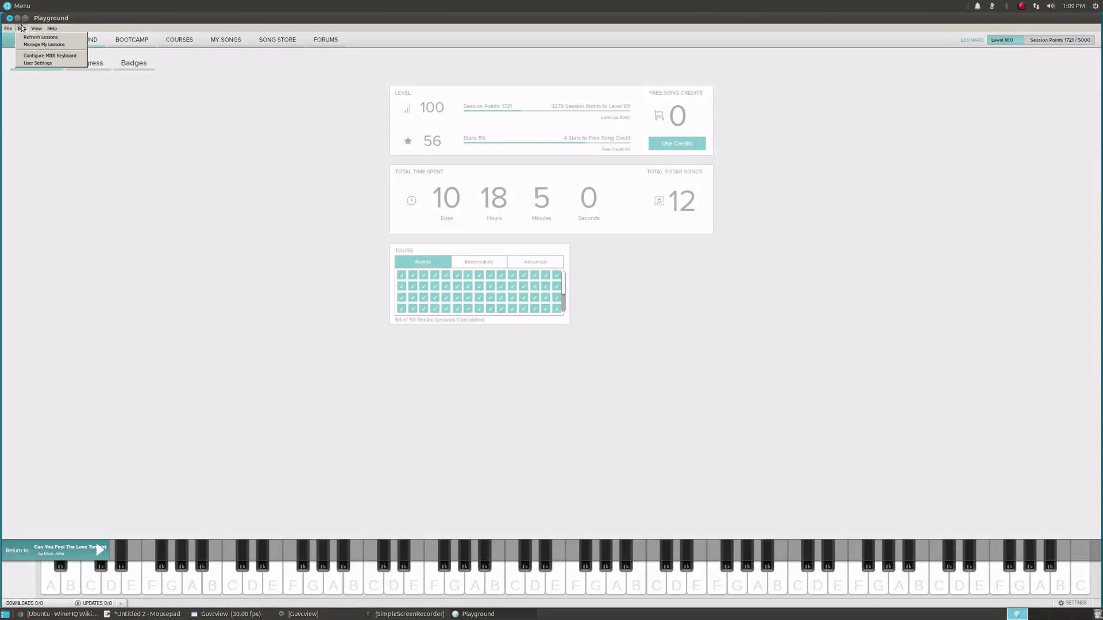
click(56, 58)
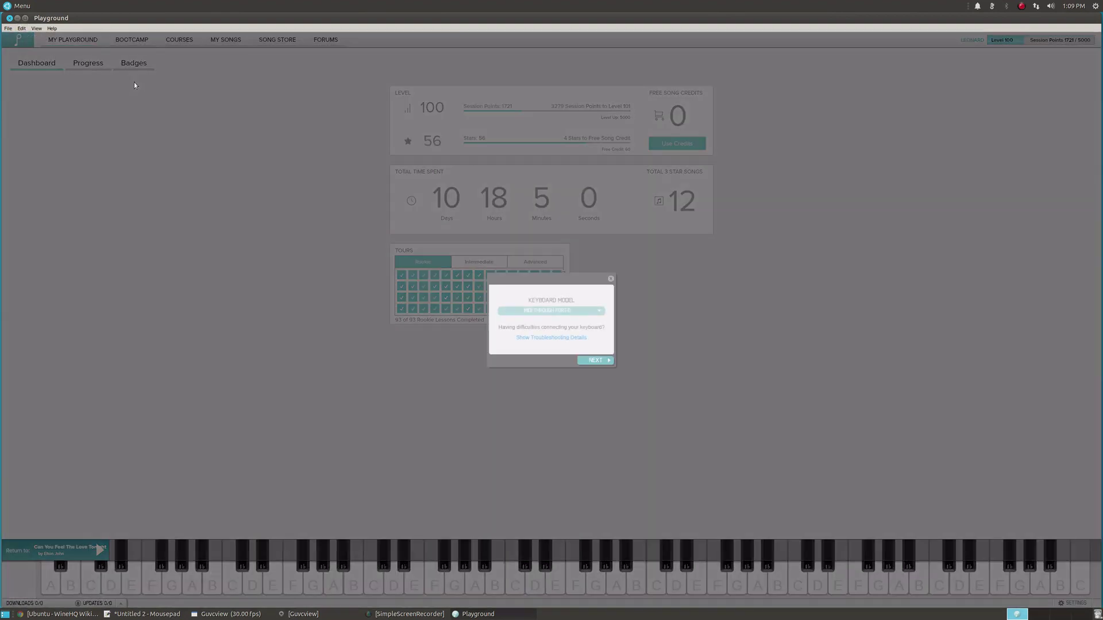
click(551, 311)
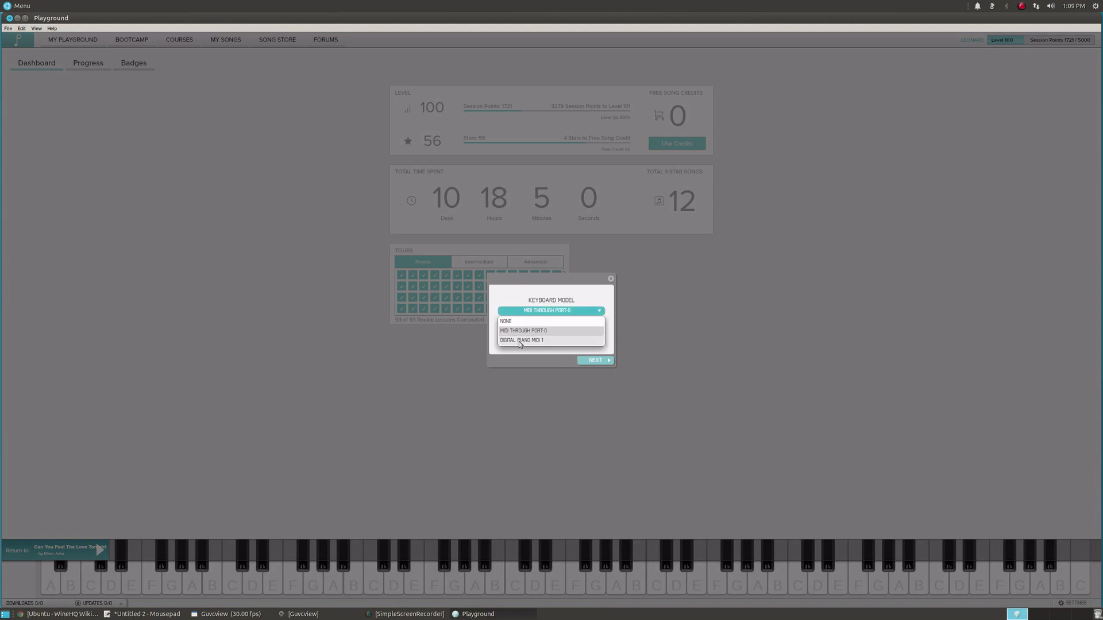
click(534, 341)
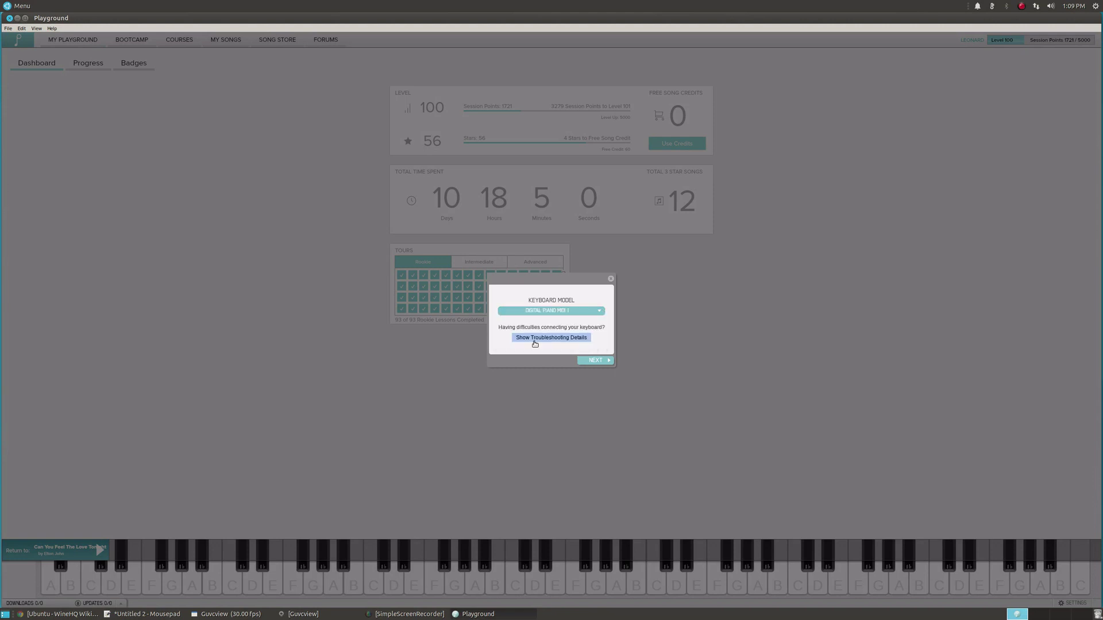
click(596, 360)
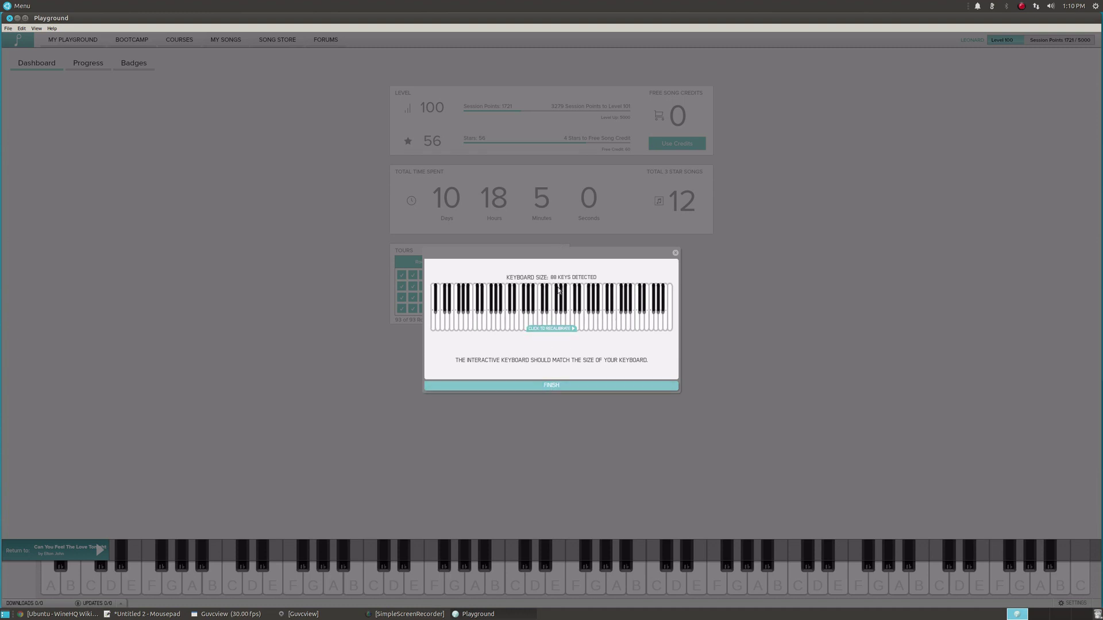
click(548, 385)
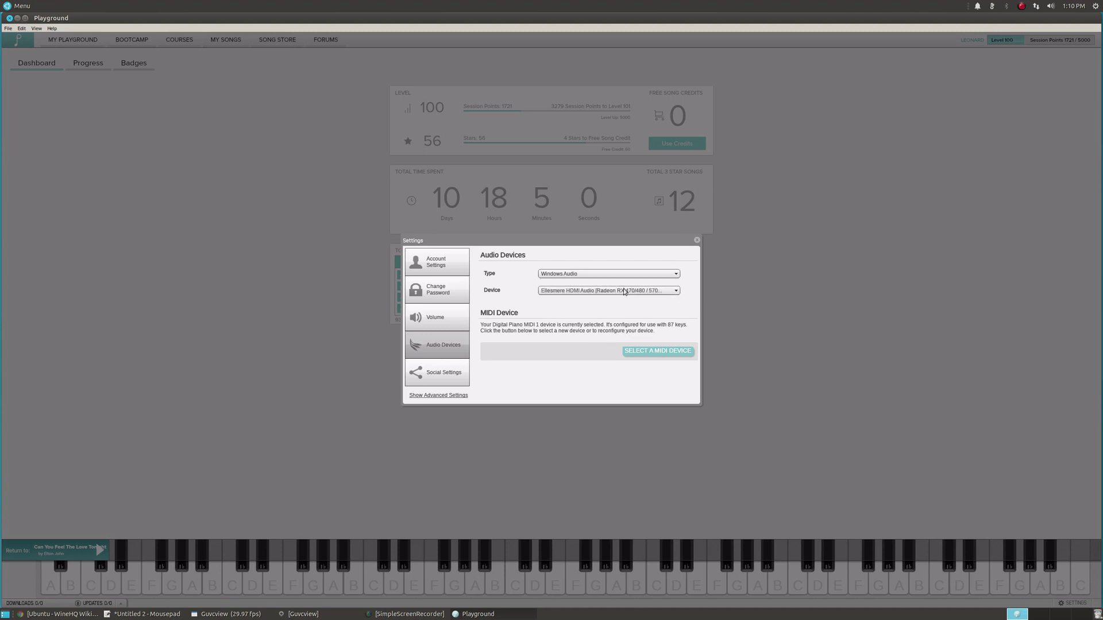
- Select Ellesmere HDMI Audio [Radeon RX 470/480 / 570/580/590] as the audio output device and close the settings
click(677, 292)
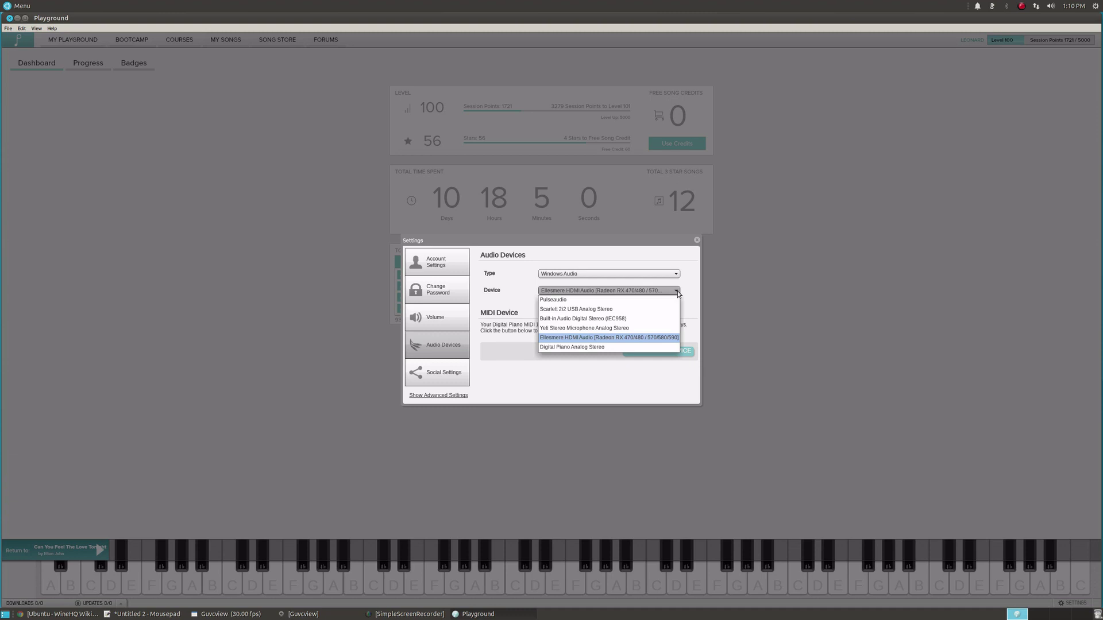
click(653, 338)
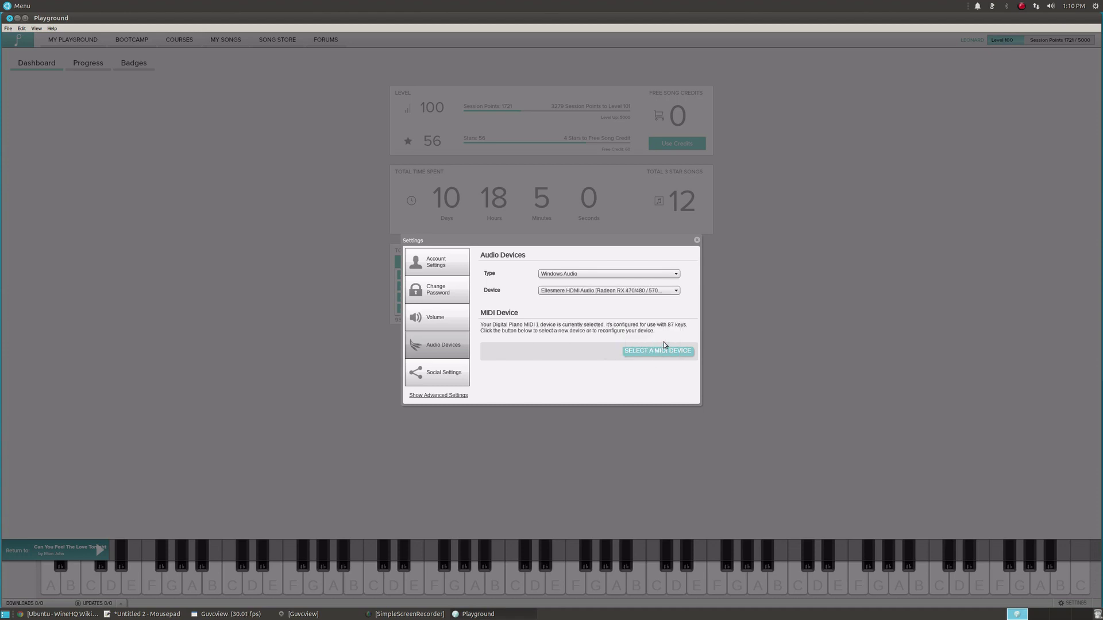
click(697, 240)
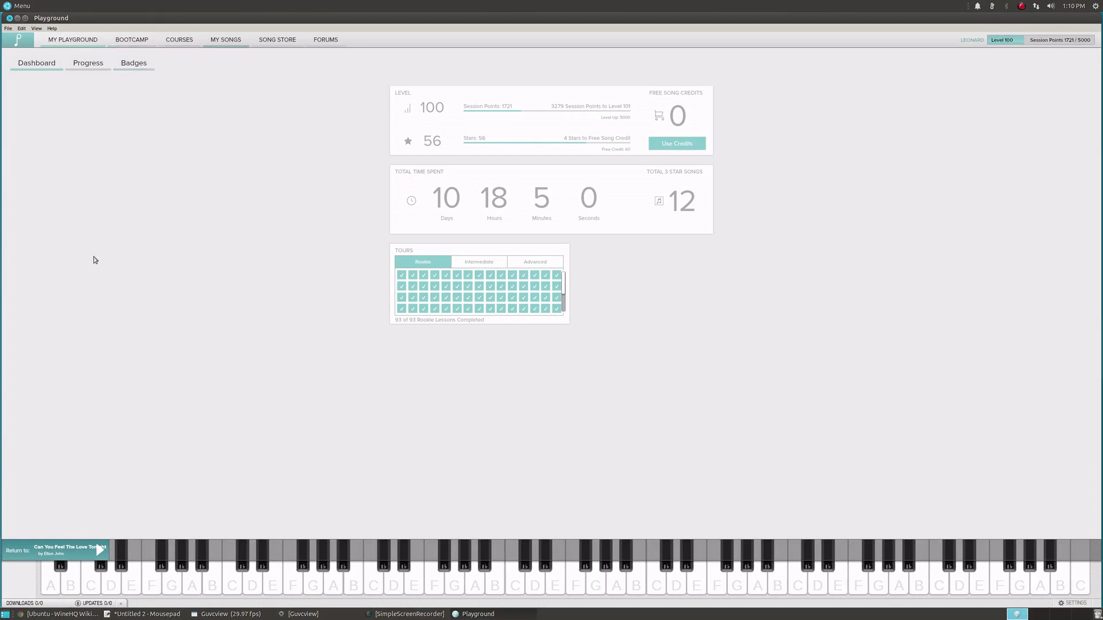
- Return to Can You Feel The Love Tonight and show note names on the score
click(96, 552)
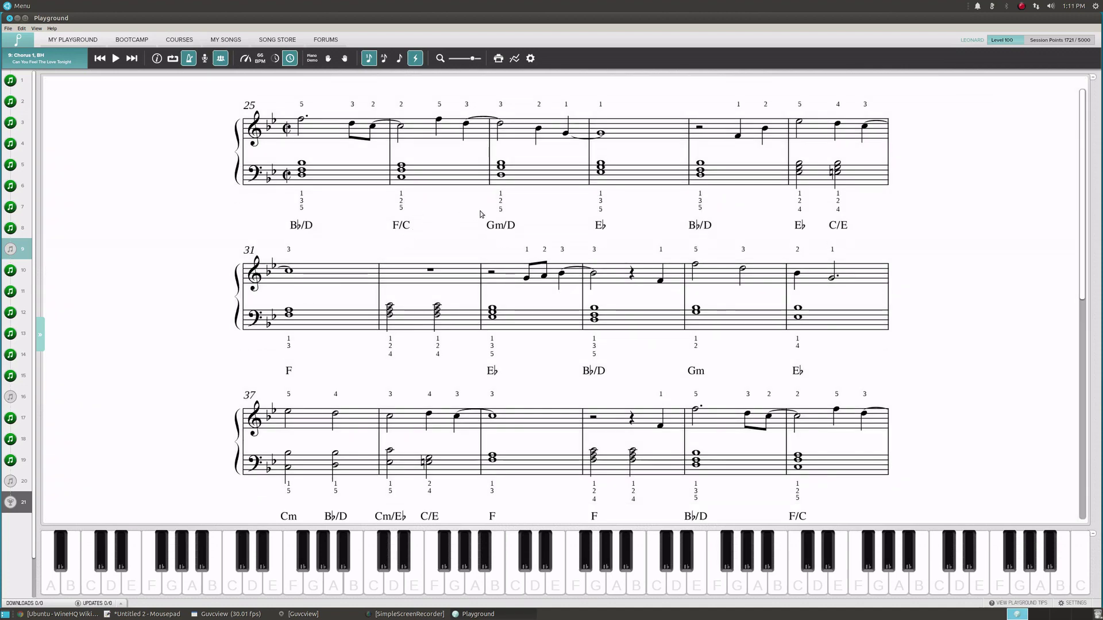
click(384, 59)
- Enable the piano demo for both hands, then play the Chorus 1 section and stop playback
click(345, 60)
click(329, 59)
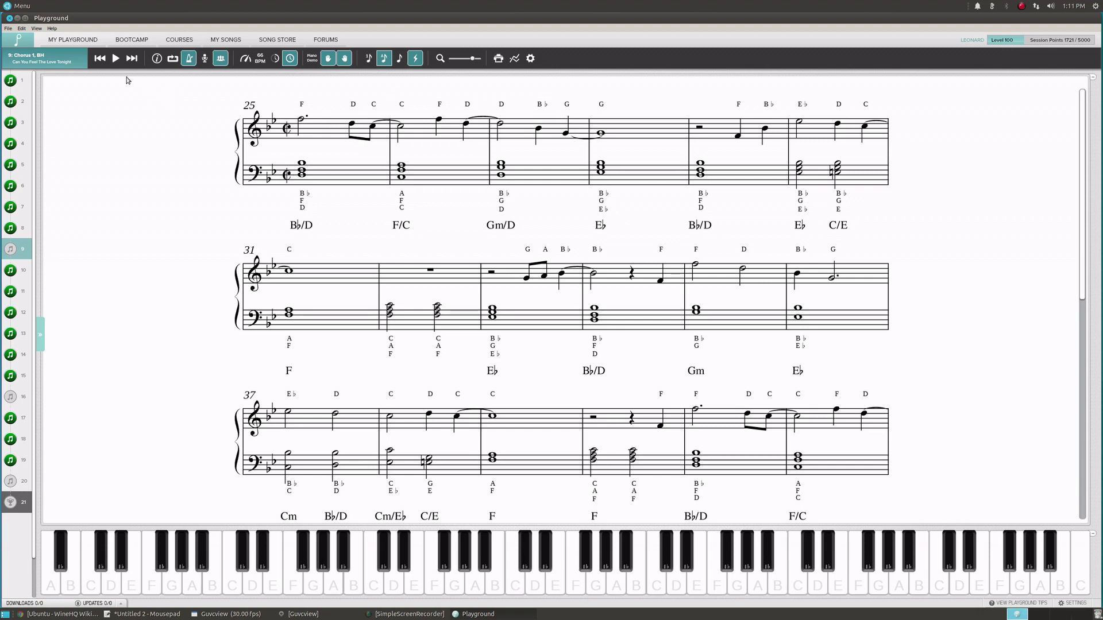
click(116, 59)
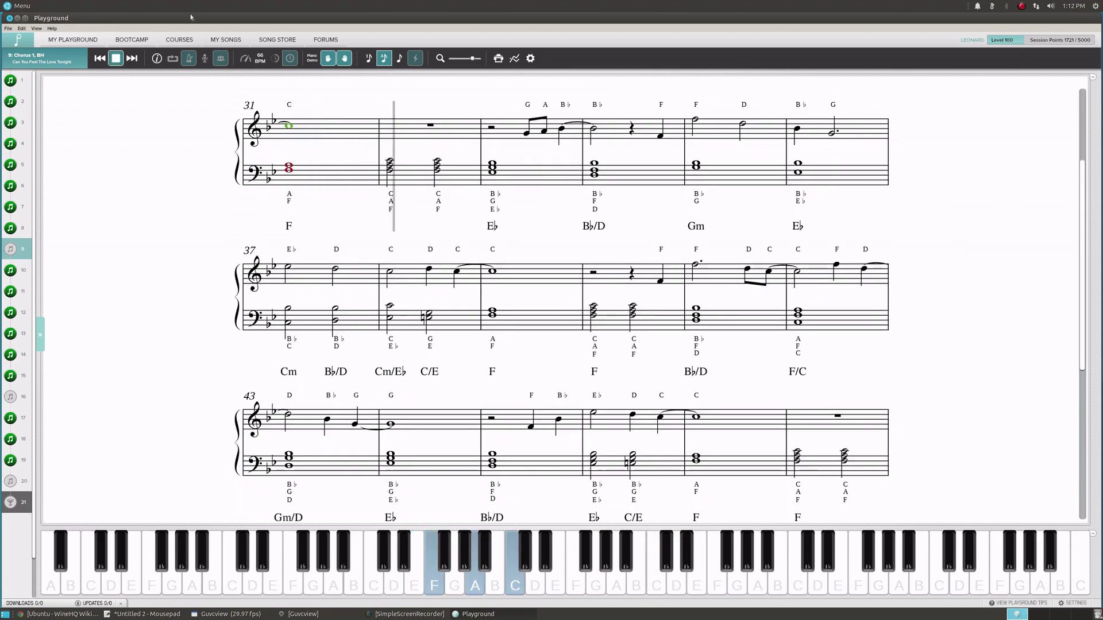
click(116, 58)
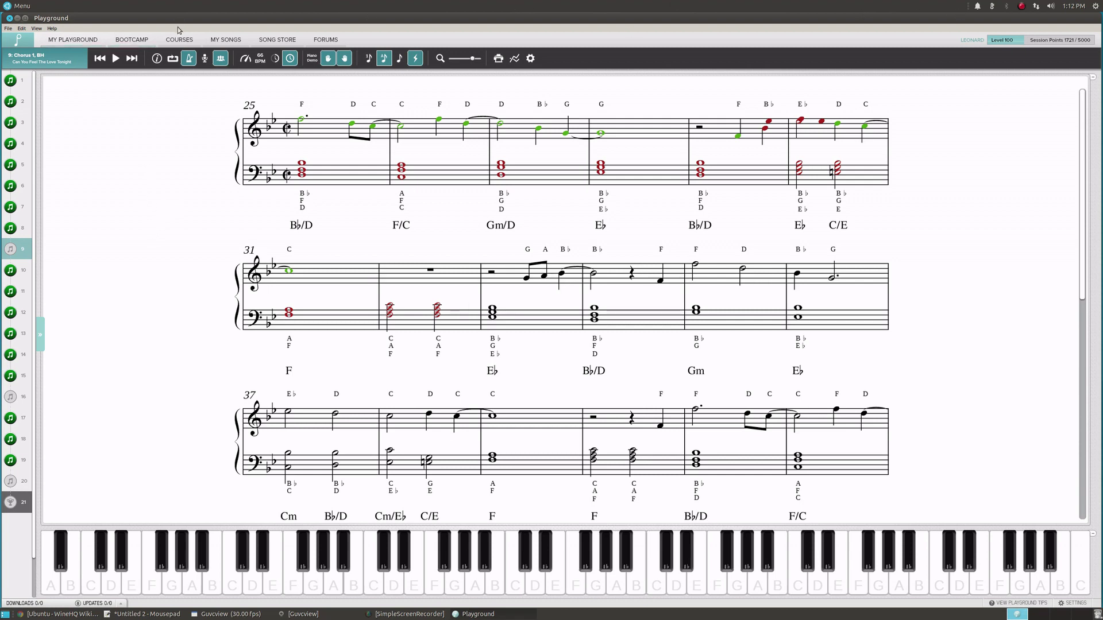
- Minimize Playground, review the installation notes in the Mousepad window, and minimize the notes
click(17, 18)
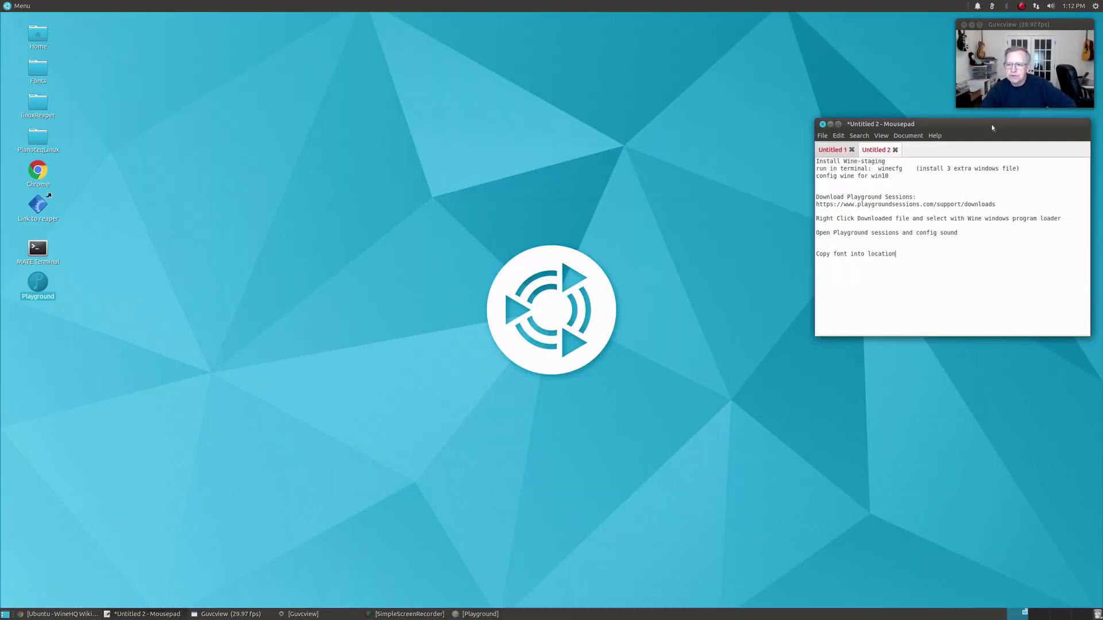
drag(992, 128, 312, 238)
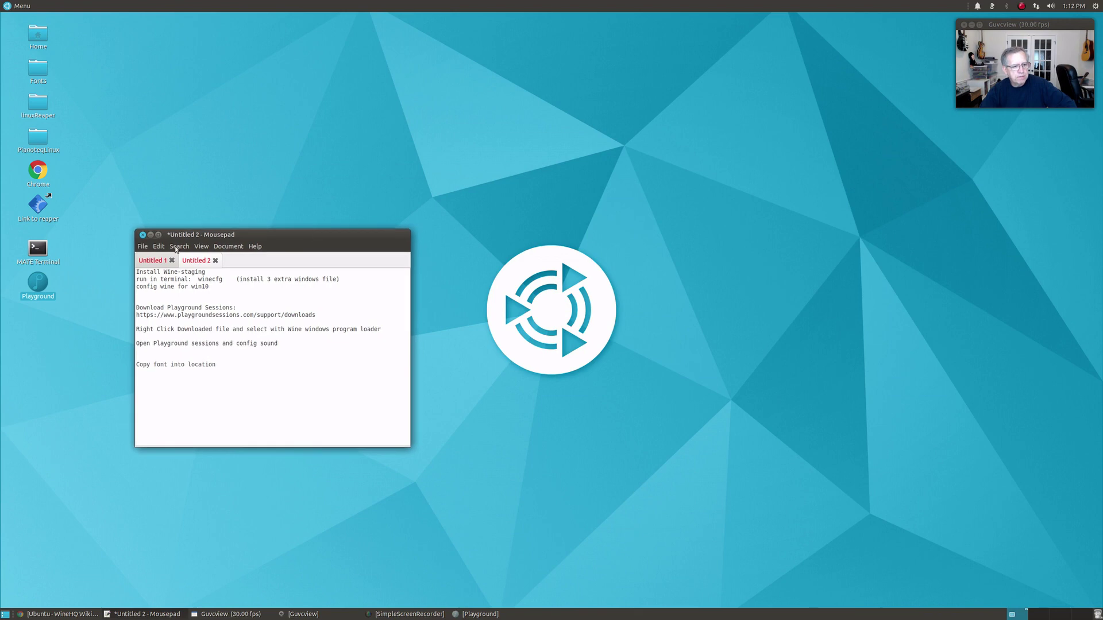
click(78, 276)
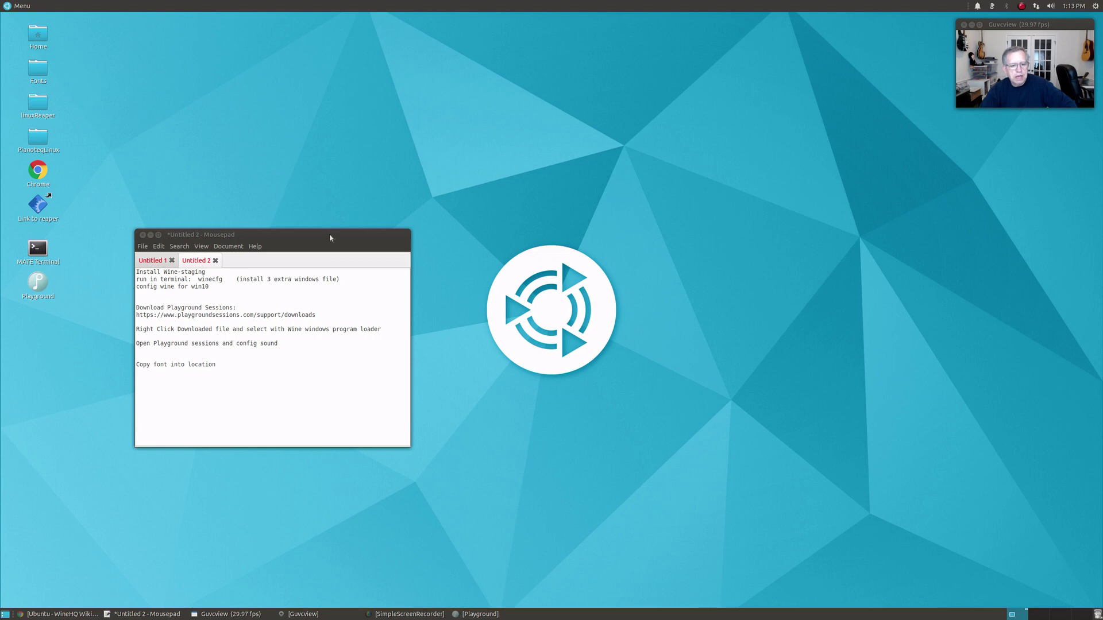
drag(329, 235, 992, 132)
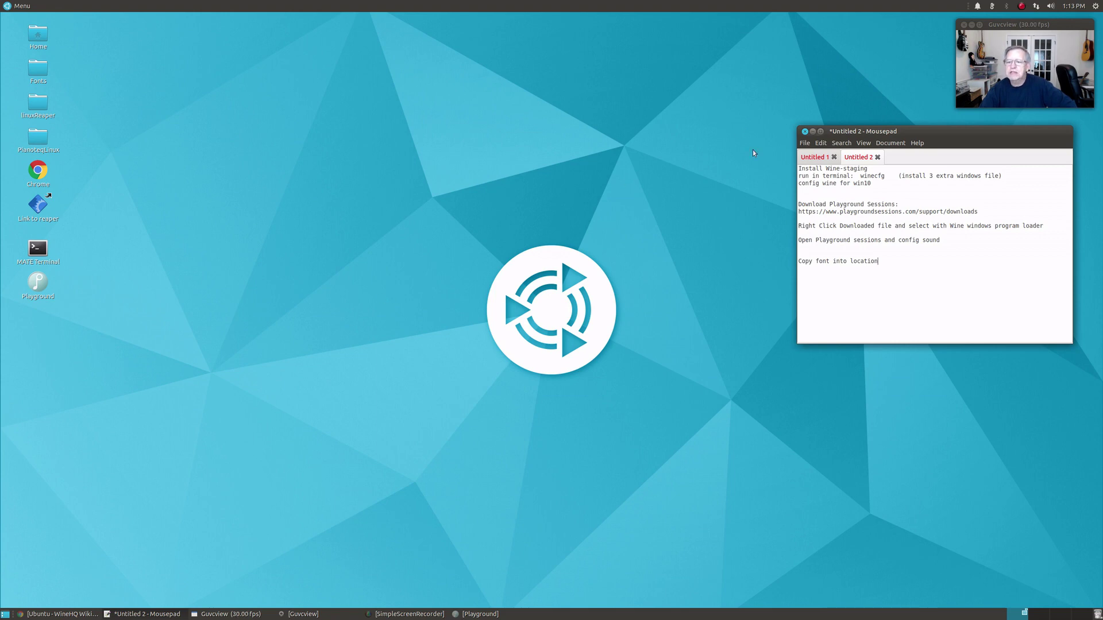
click(812, 132)
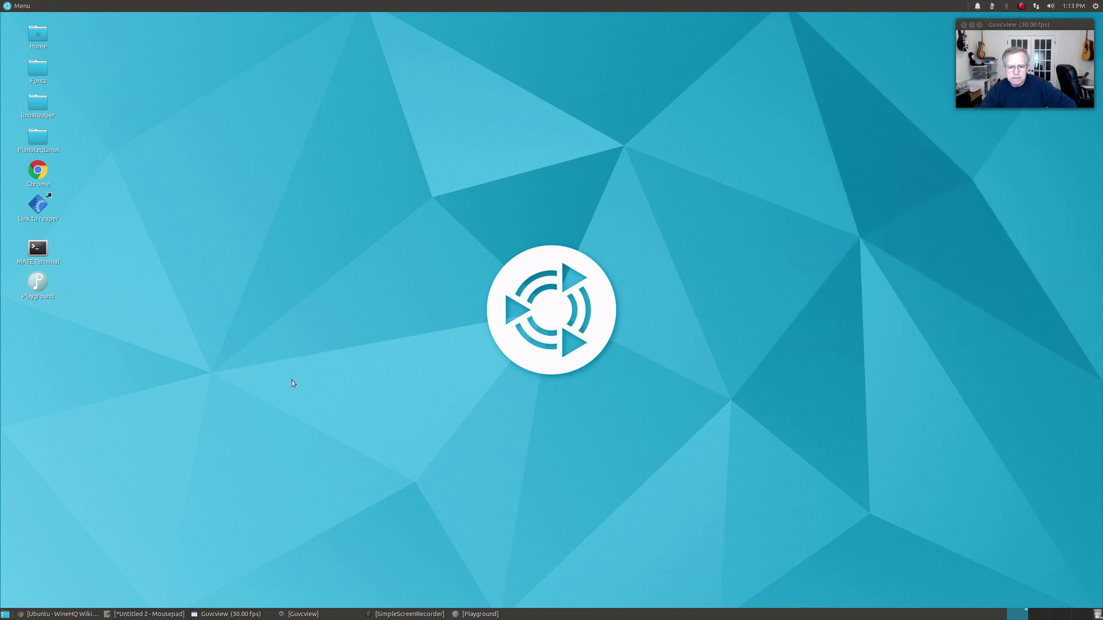